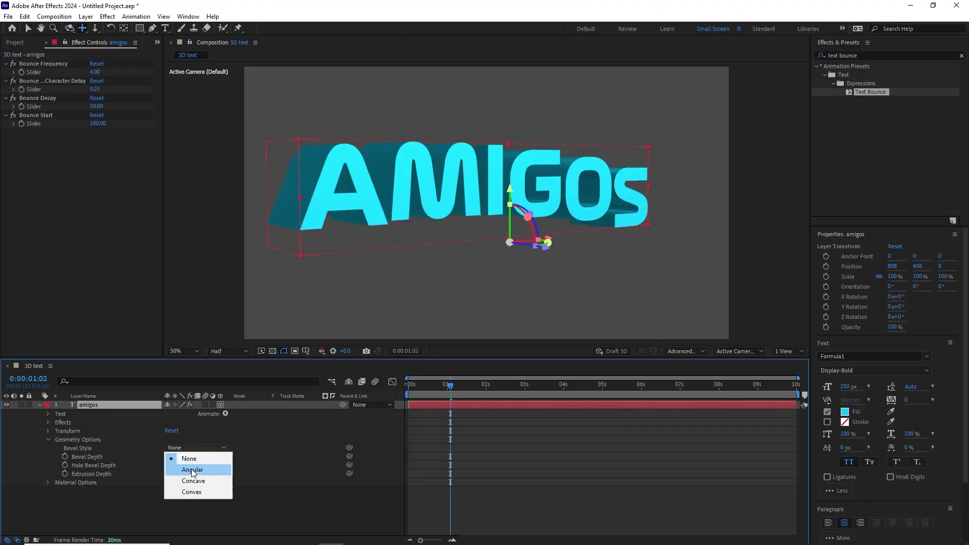
Bring up Composition Settings for a new 1920×1080, 23.976 fps, 10-second composition
left_click(187, 467)
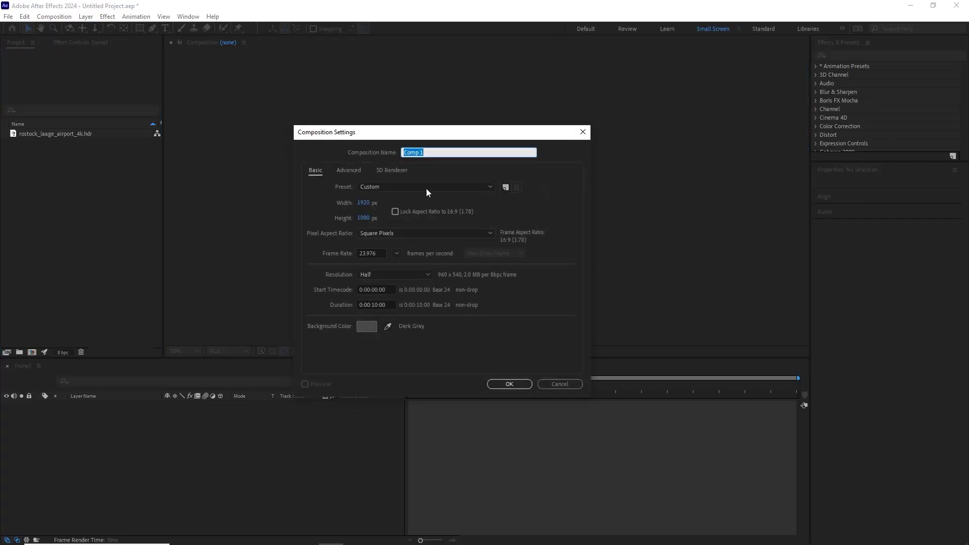
Create the '3D text' composition at 1920×1080, 23.976 fps with the Advanced 3D renderer
type("3D text")
left_click(369, 204)
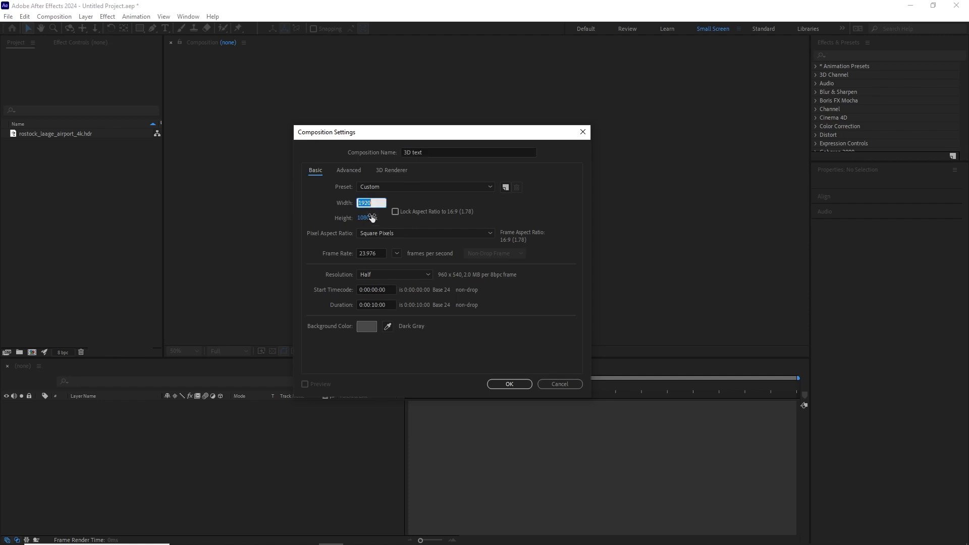
left_click(365, 219)
left_click(379, 253)
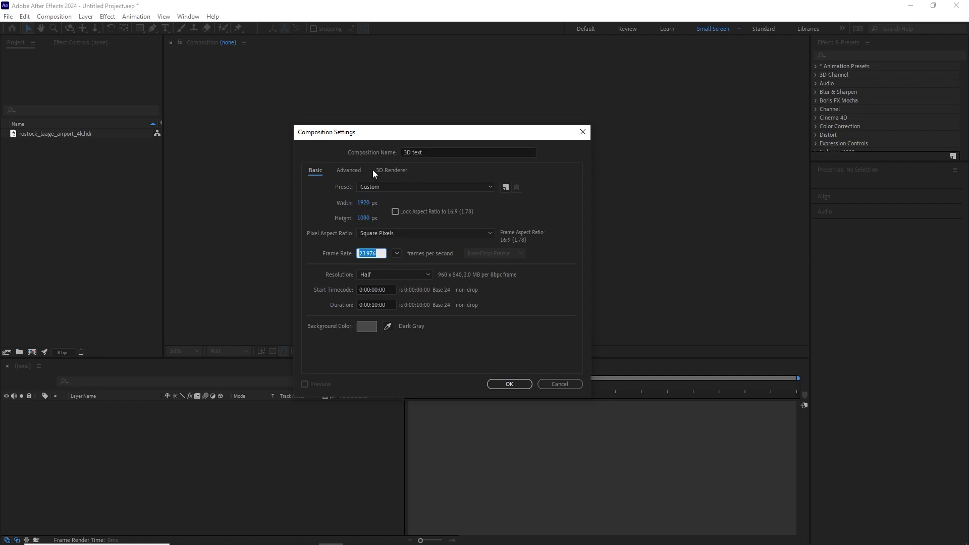
left_click(398, 171)
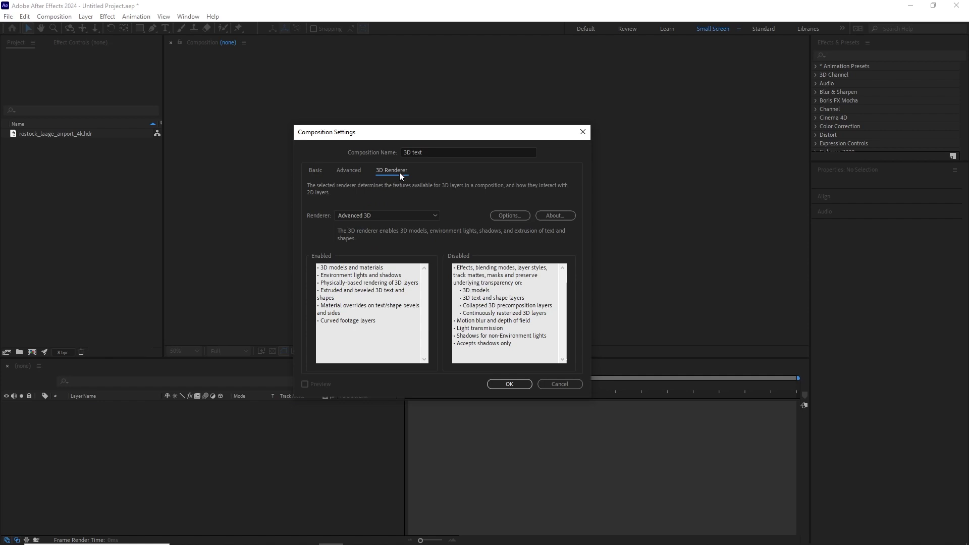
left_click(385, 215)
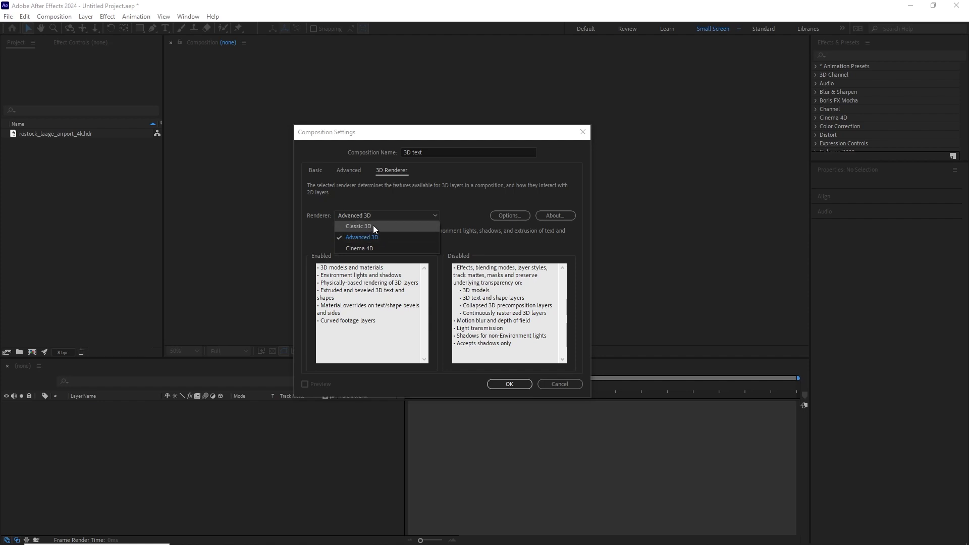
left_click(373, 226)
left_click(378, 217)
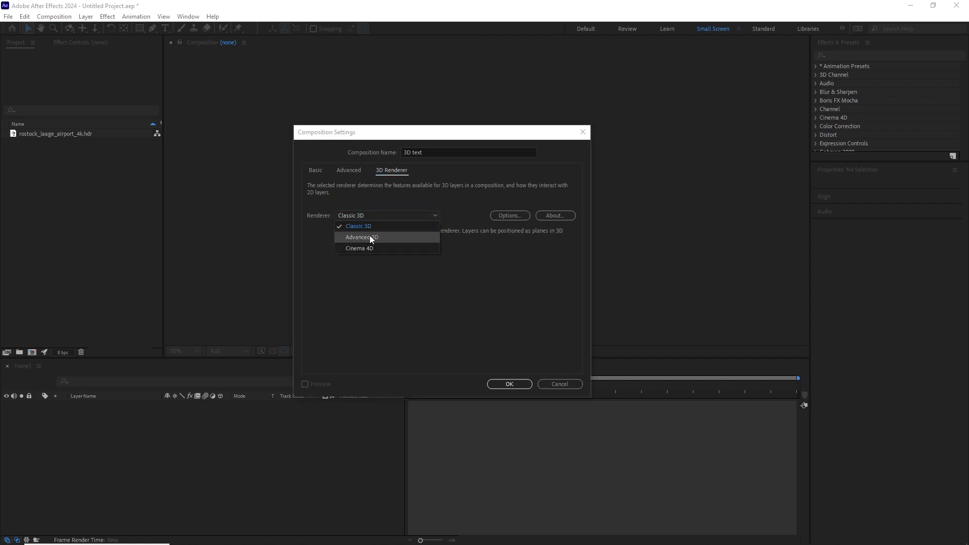
left_click(383, 236)
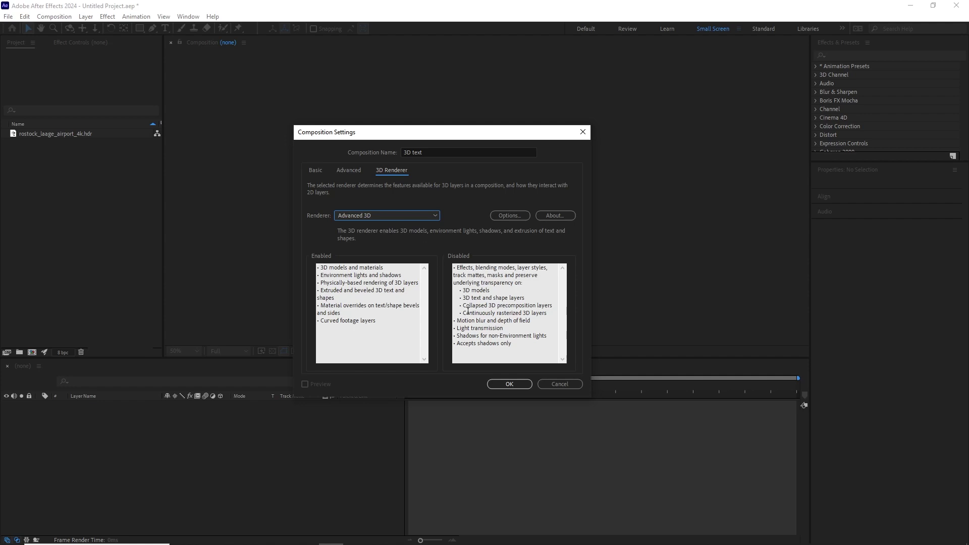
left_click(508, 385)
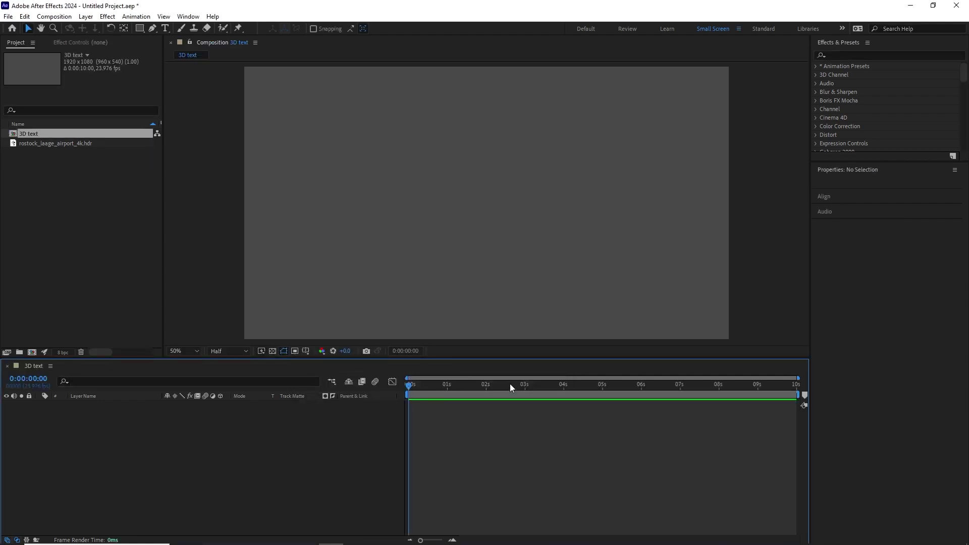
Type 'amigos' as a new text layer and move it toward the frame centre
left_click(165, 28)
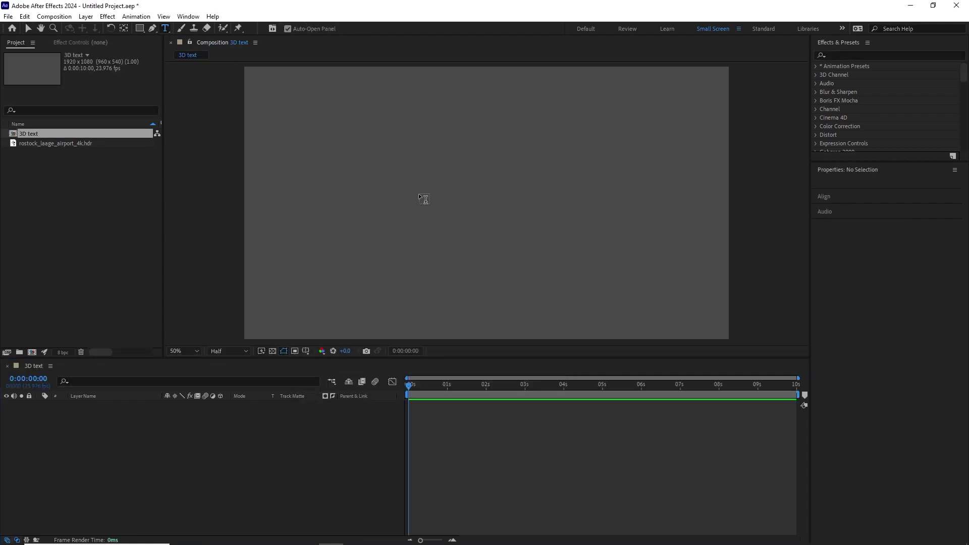
left_click(424, 208)
type("a")
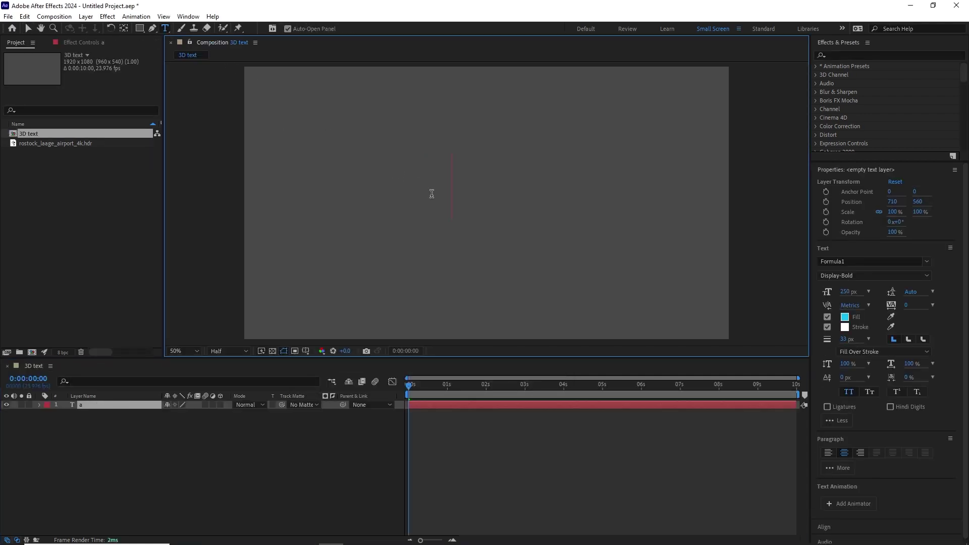
type("migos")
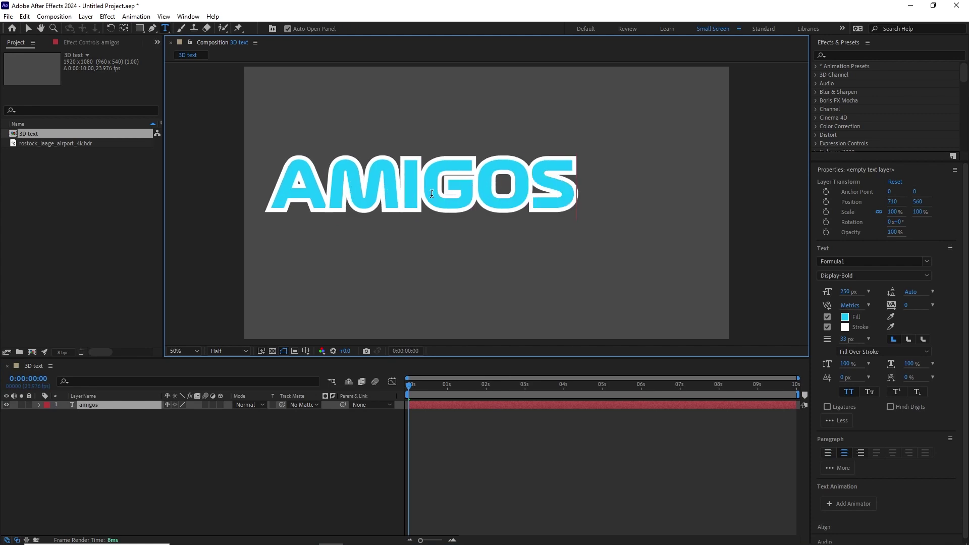
left_click(29, 28)
left_click_drag(520, 186, 567, 197)
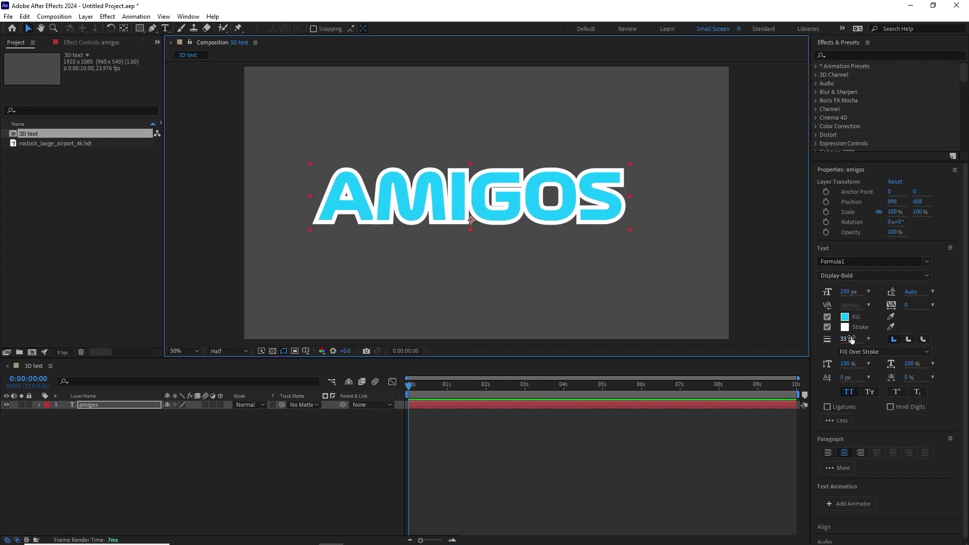
Turn off the text's white stroke and keep the cyan fill colour
left_click(827, 327)
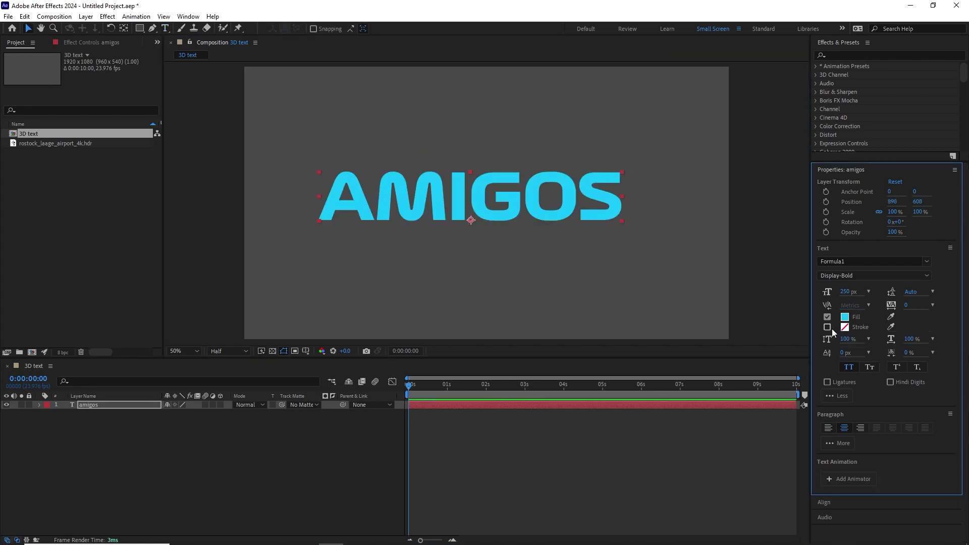
left_click(845, 317)
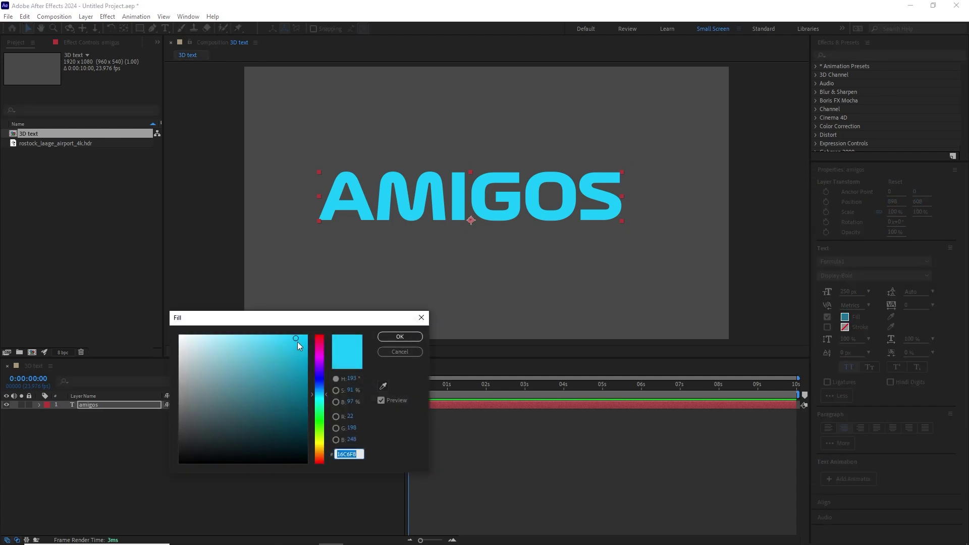
left_click(400, 336)
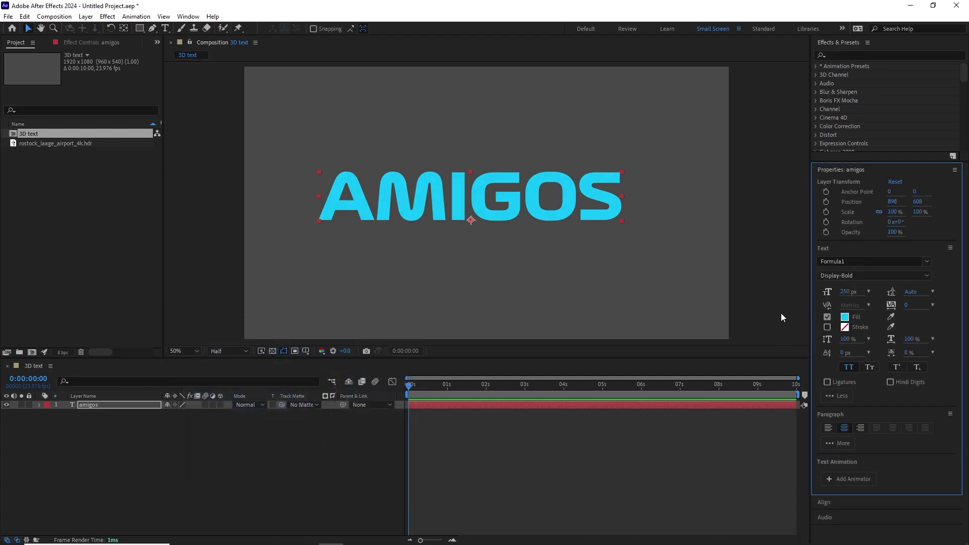
Browse the Text animation presets, then search Effects & Presets for 'text bou'
left_click(840, 43)
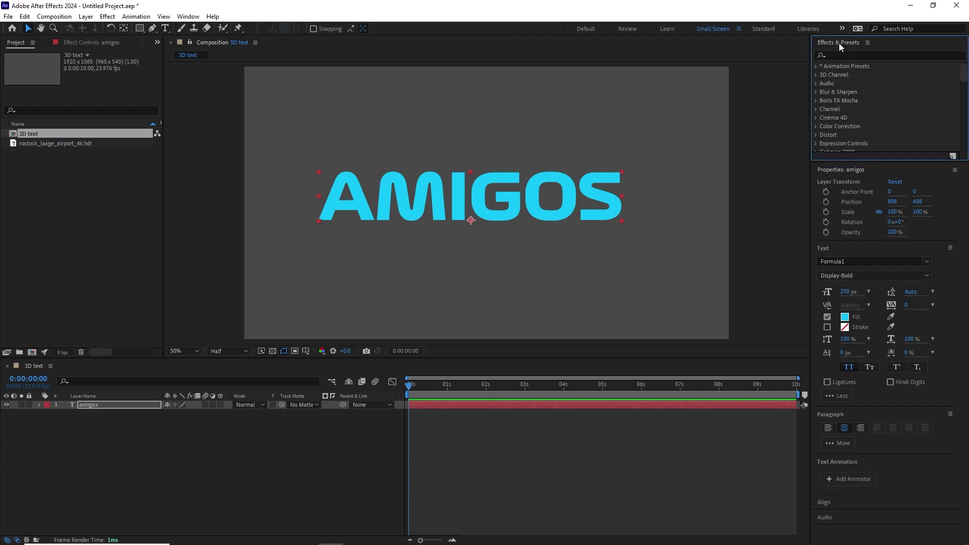
left_click(817, 66)
left_click_drag(846, 161, 846, 225)
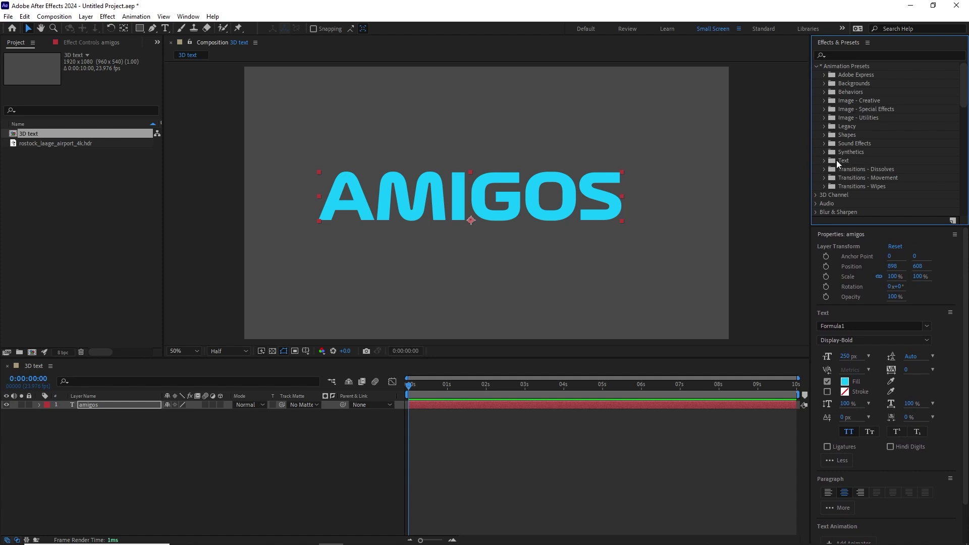
left_click(824, 161)
scroll(960, 113, "down", 4)
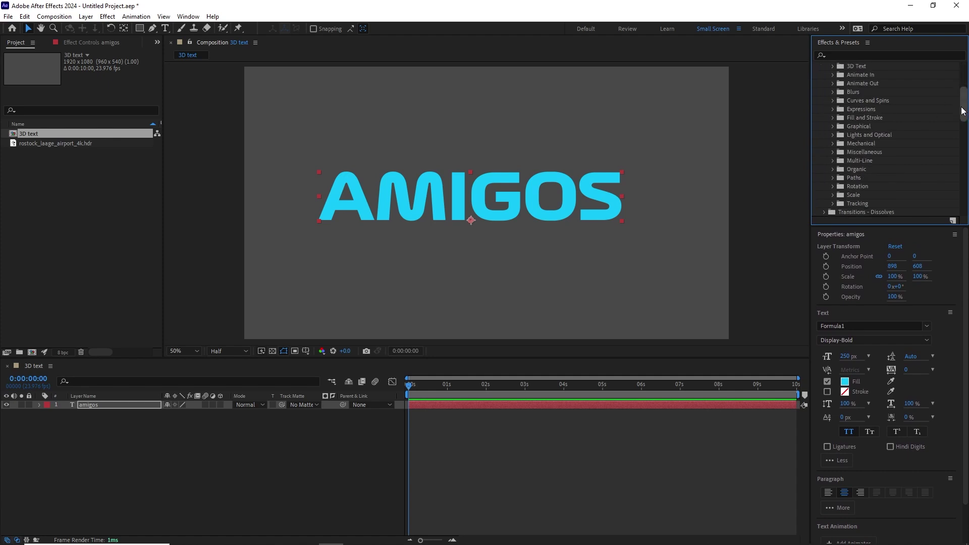
scroll(859, 80, "up", 1)
left_click(834, 75)
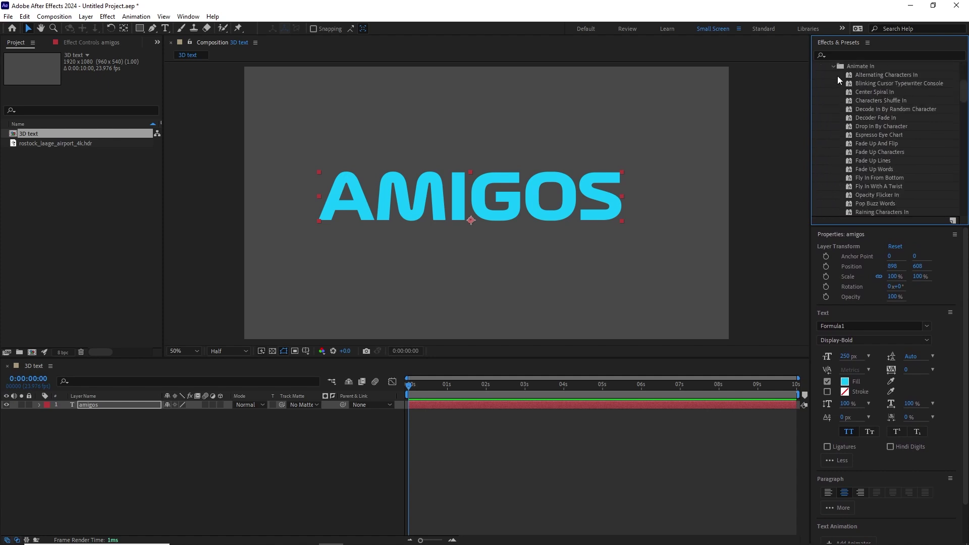
scroll(961, 86, "up", 3)
scroll(961, 86, "up", 1)
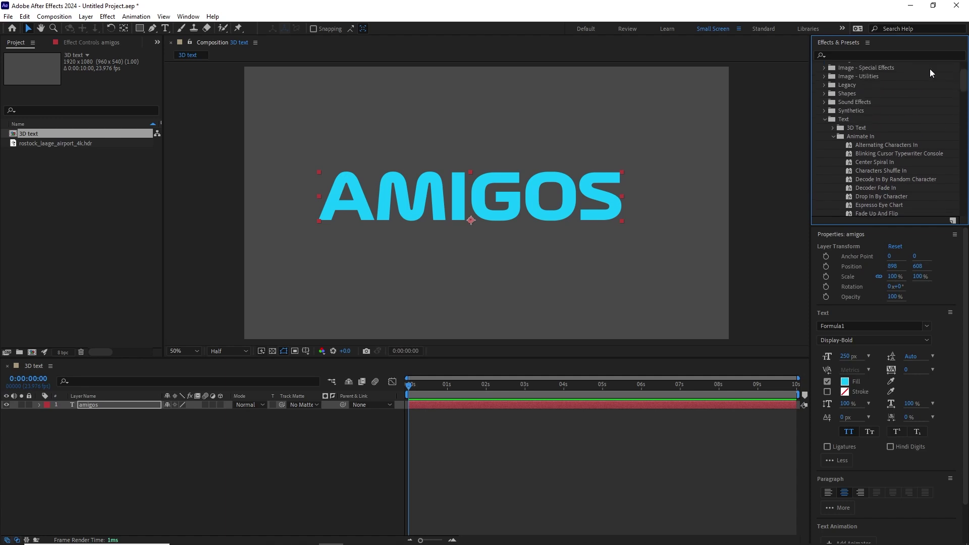
left_click(861, 54)
type("text bounce")
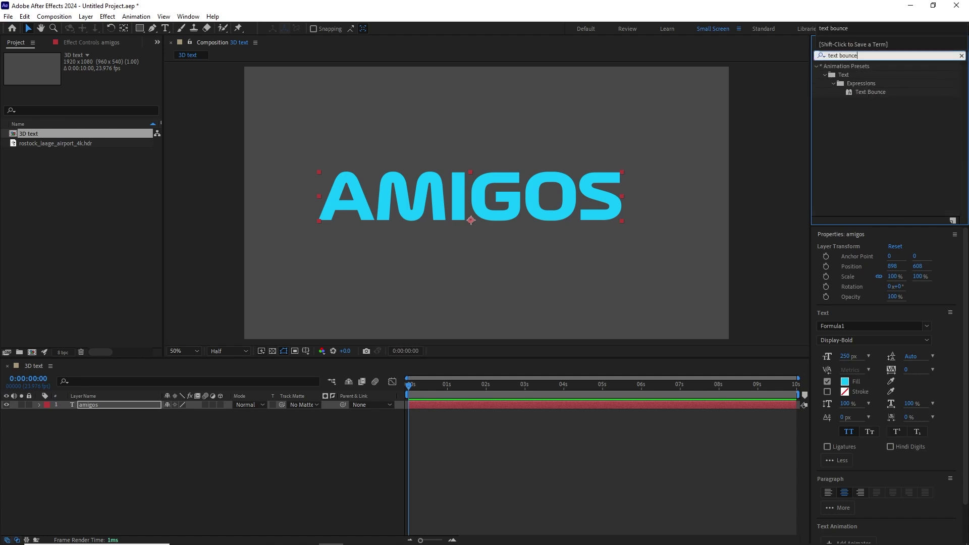
Apply the Text Bounce preset to the AMIGOS text and preview the bounce
left_click(863, 92)
left_click_drag(864, 92, 477, 195)
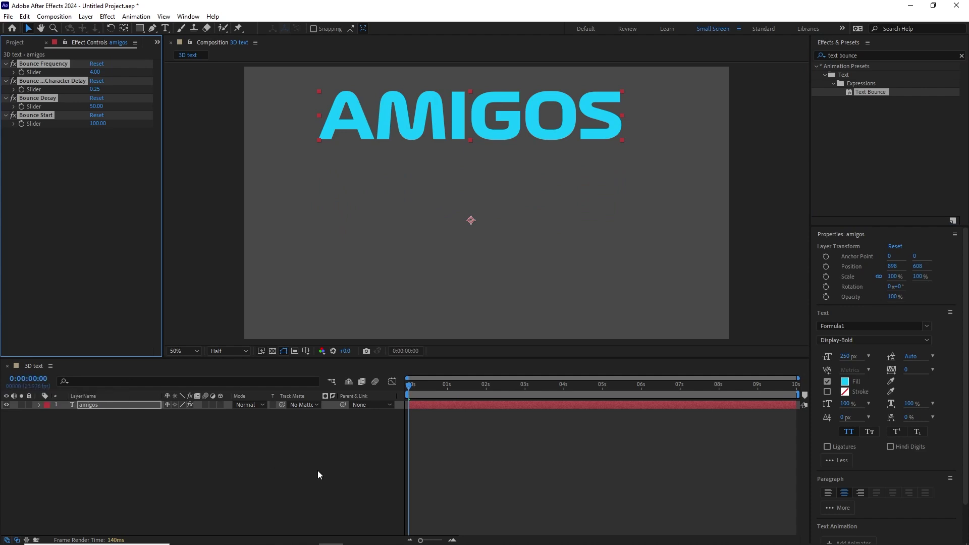
key("space")
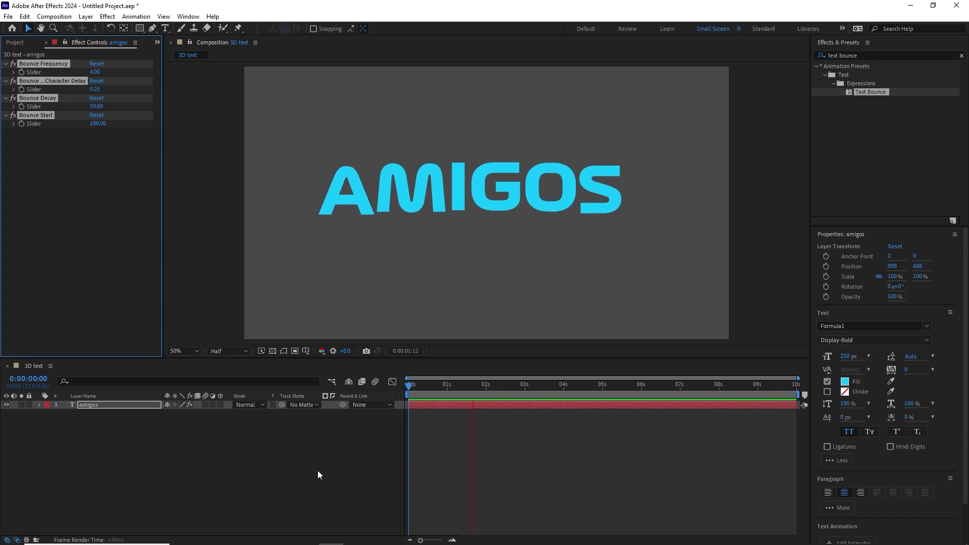
Make the AMIGOS layer 3D and orbit the view to tilt the word
key("space")
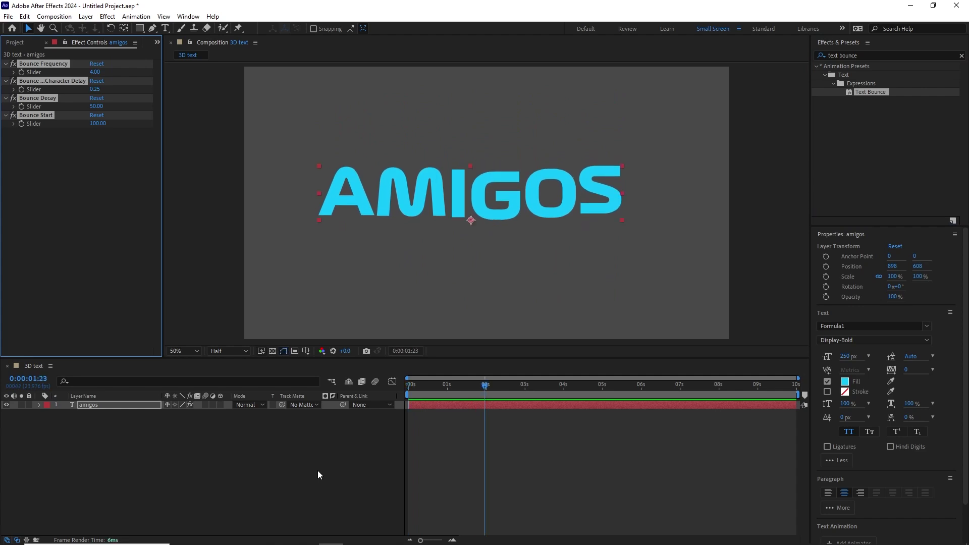
left_click(220, 404)
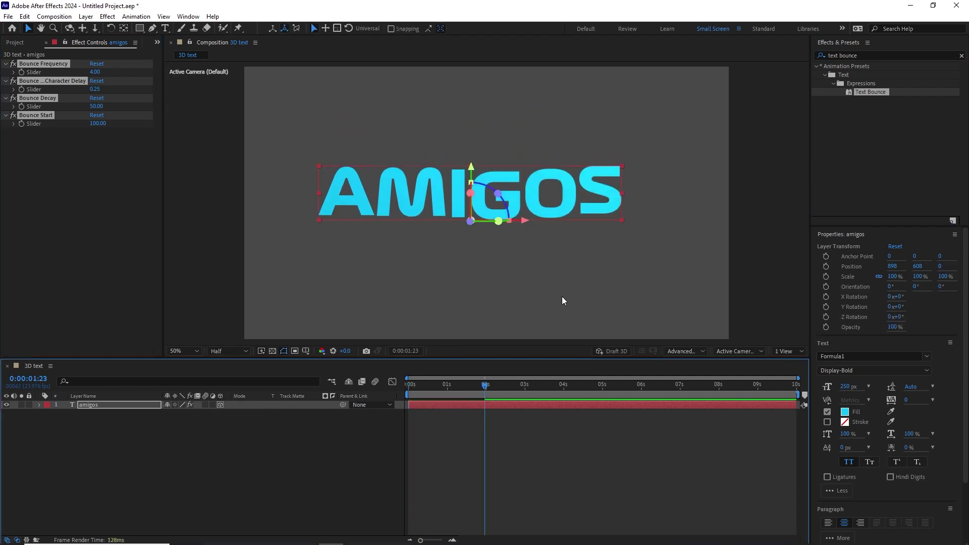
key("c")
key("c")
key("c")
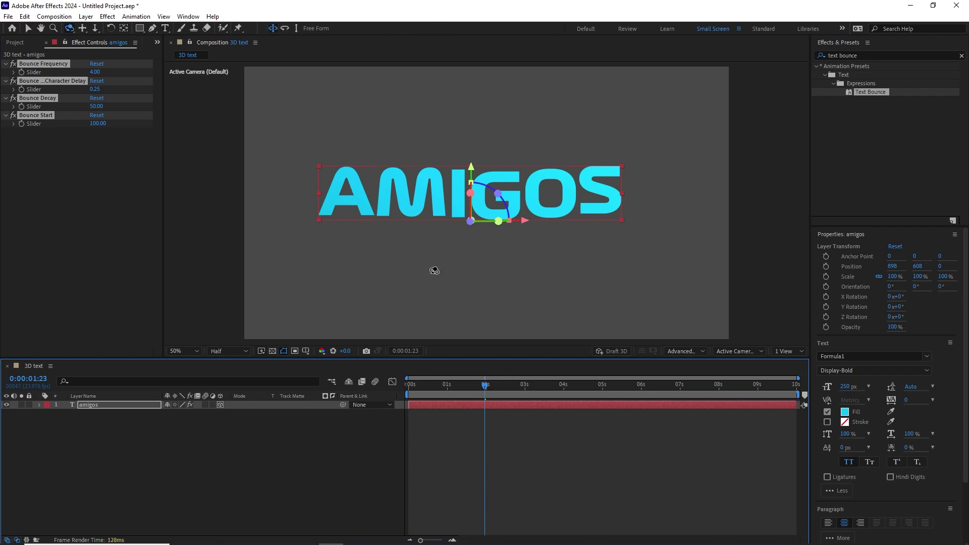
key("c")
left_click_drag(422, 253, 468, 266)
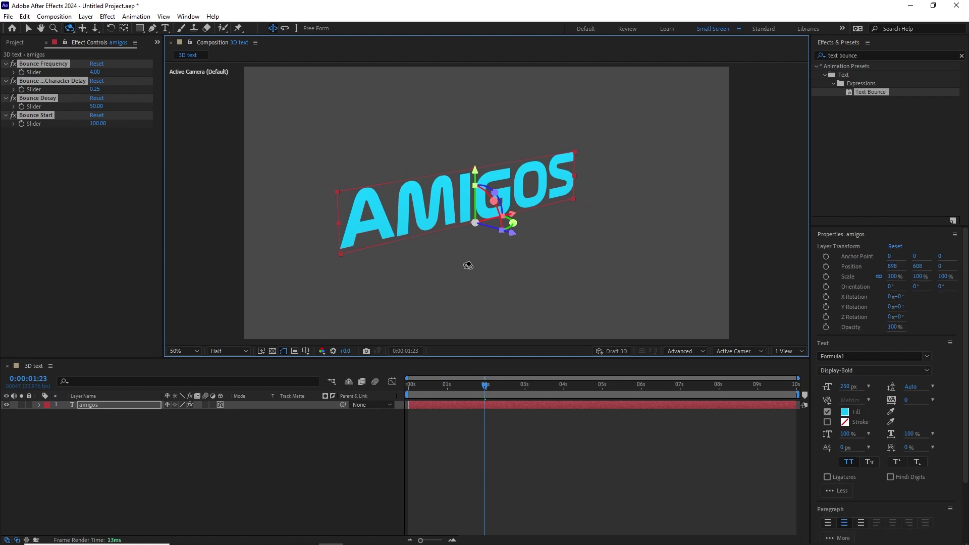
Expand the AMIGOS layer's Geometry Options to reach Extrusion Depth
left_click(61, 409)
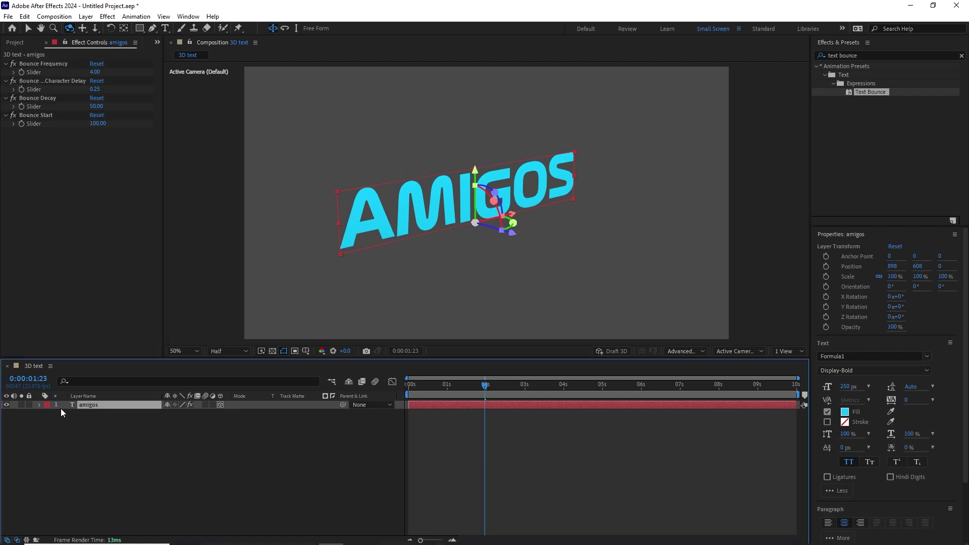
left_click(39, 404)
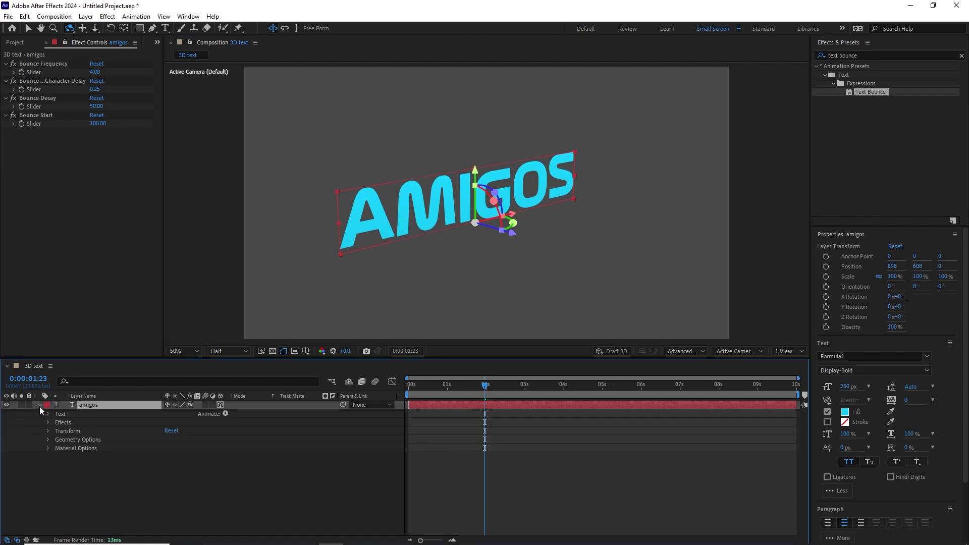
left_click(80, 439)
left_click(48, 439)
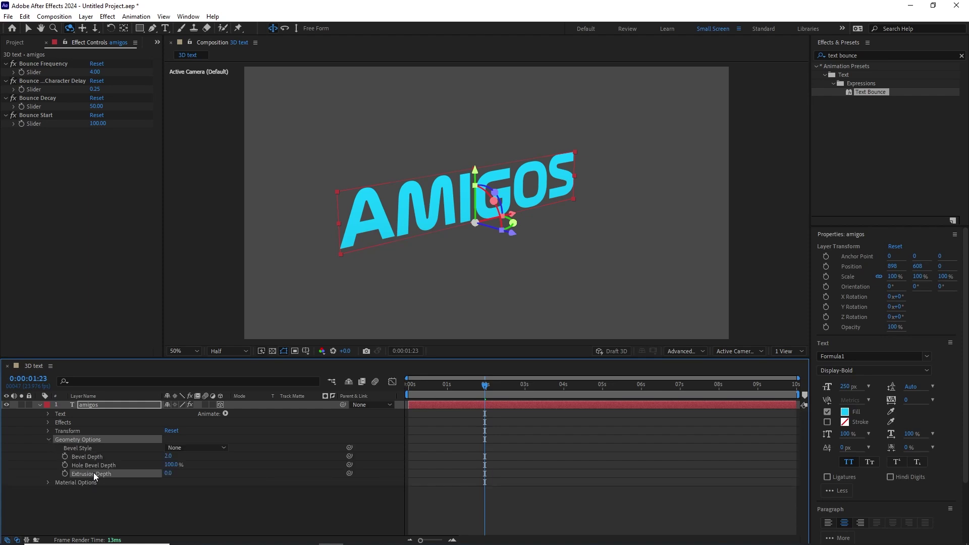
left_click(93, 473)
Set Extrusion Depth to 100, then 200, and preview from the start
left_click(168, 474)
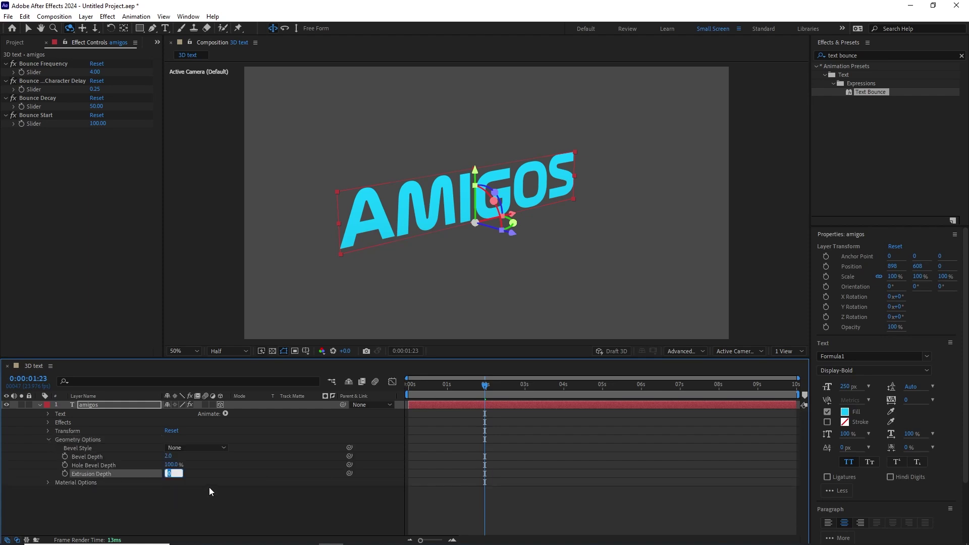
type("100")
key("Return")
left_click(181, 474)
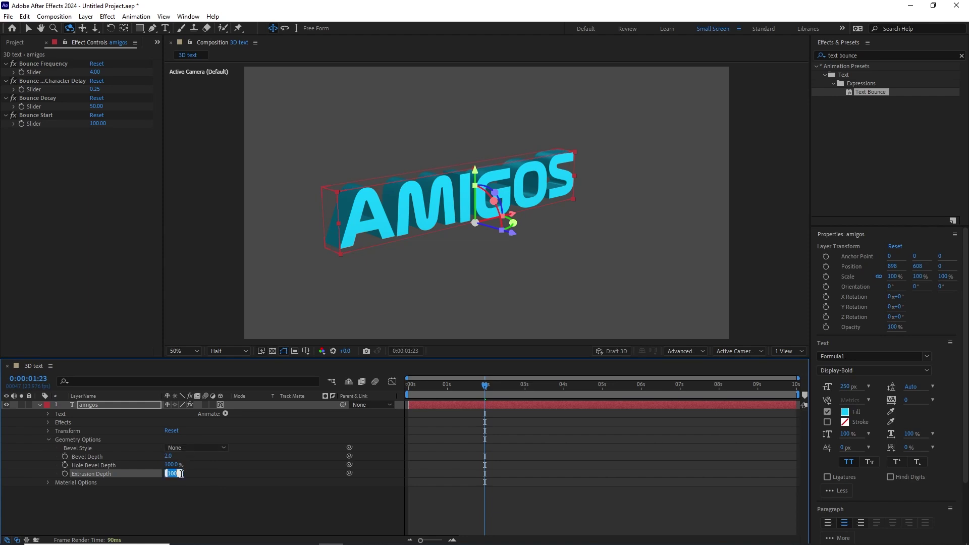
type("200")
key("Return")
key("Home")
key("space")
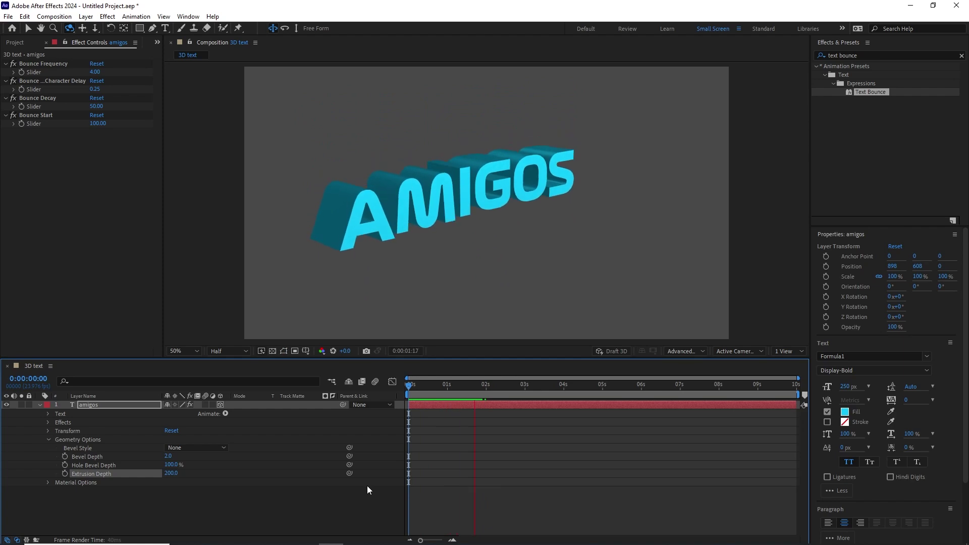
Replay the bounce preview, then dolly the camera closer to the extruded AMIGOS
key("space")
key("Home")
key("space")
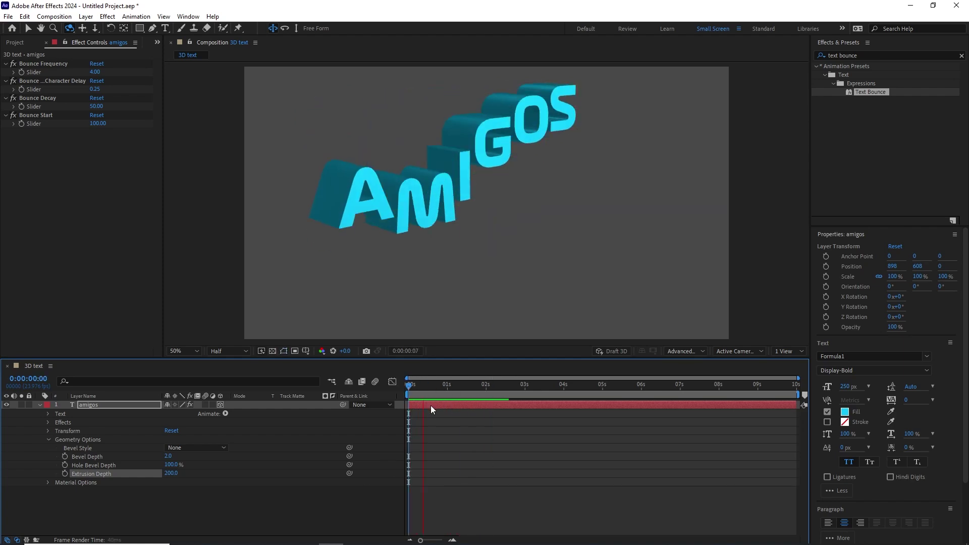
key("space")
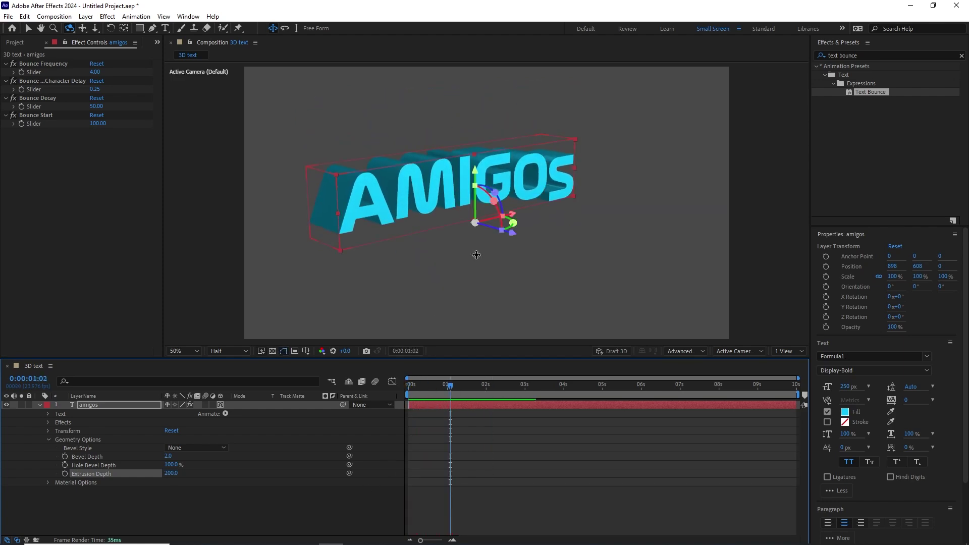
key("c")
key("c")
mouse_move(478, 253)
left_mouse_down()
mouse_move(479, 241)
mouse_move(502, 251)
mouse_move(478, 244)
mouse_move(480, 262)
left_mouse_up()
key("c")
key("c")
key("c")
key("c")
key("c")
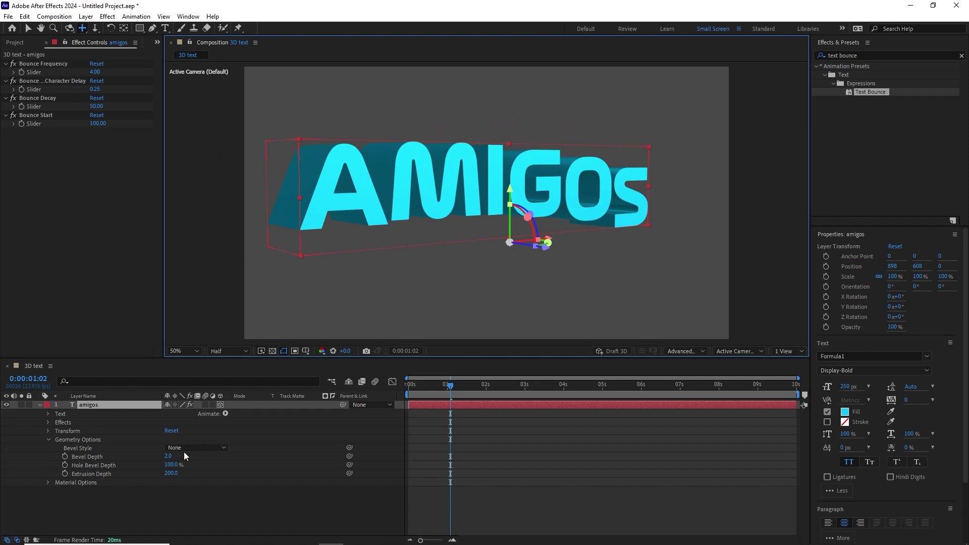
Give the text an Angular bevel with Bevel Depth 8
left_click(184, 451)
left_click(191, 470)
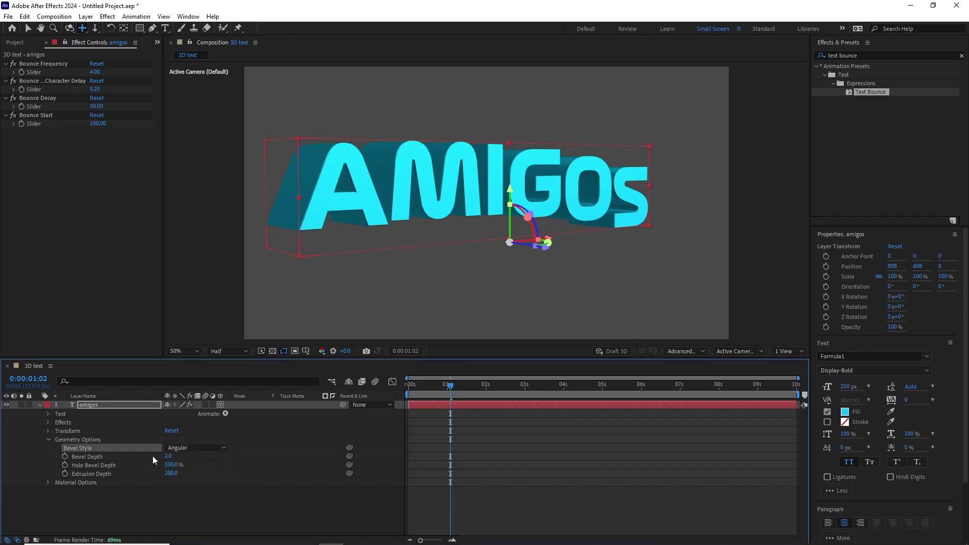
left_click(113, 457)
left_click(167, 457)
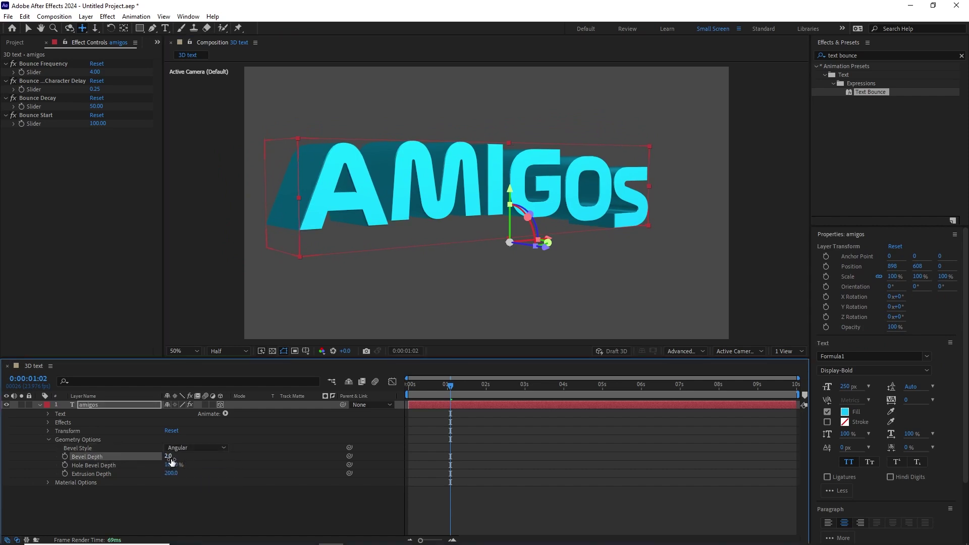
type("8")
key("Return")
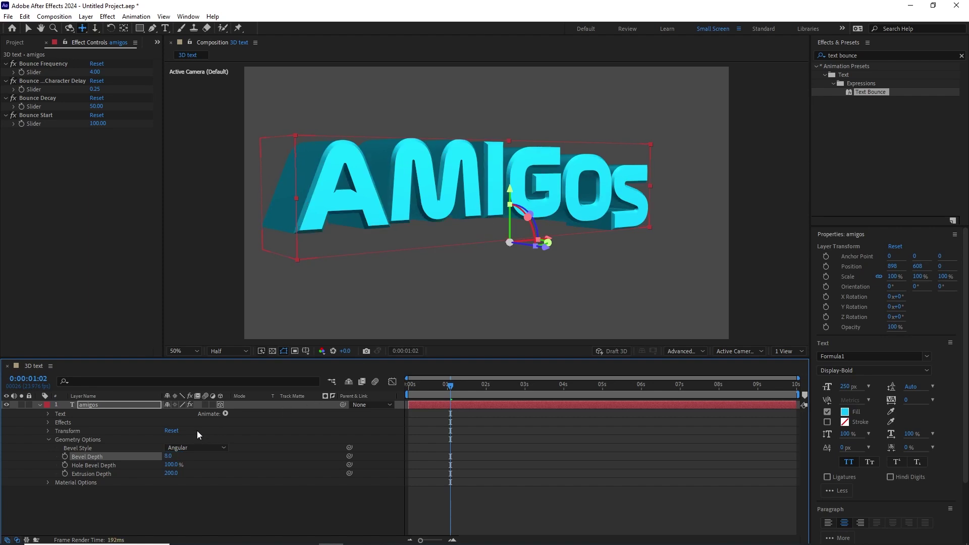
Try Concave and Convex bevels, settle on Angular, and add a white stroke
left_click(196, 448)
left_click(201, 482)
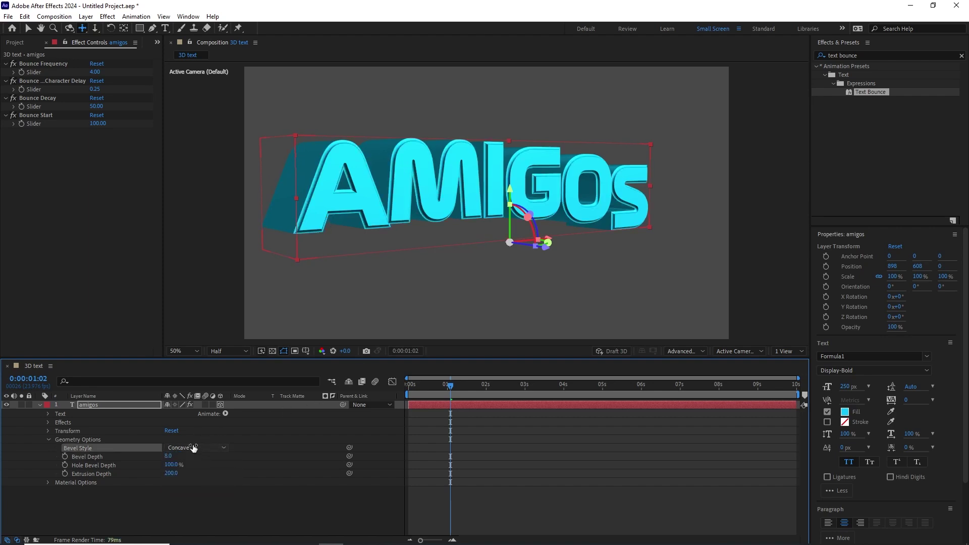
left_click(193, 448)
left_click(200, 493)
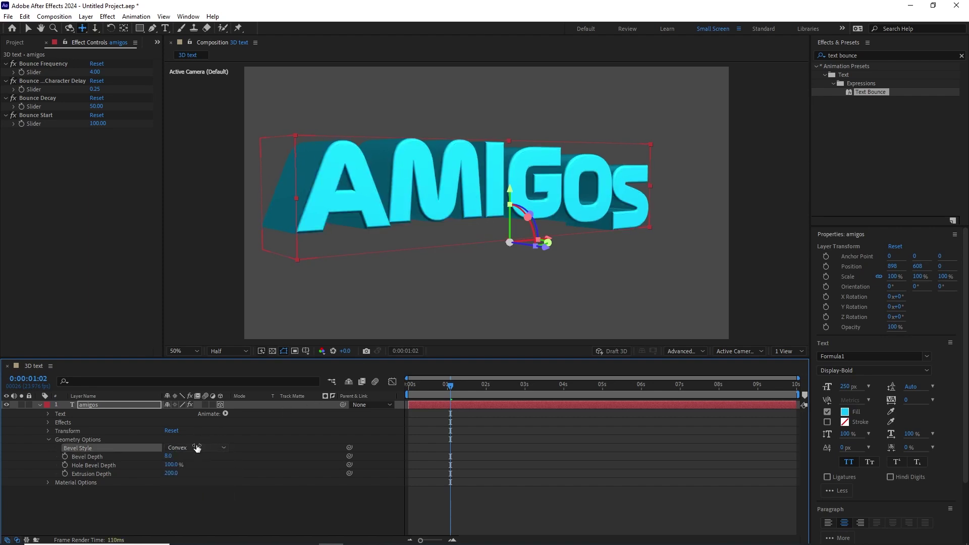
left_click(197, 448)
left_click(197, 482)
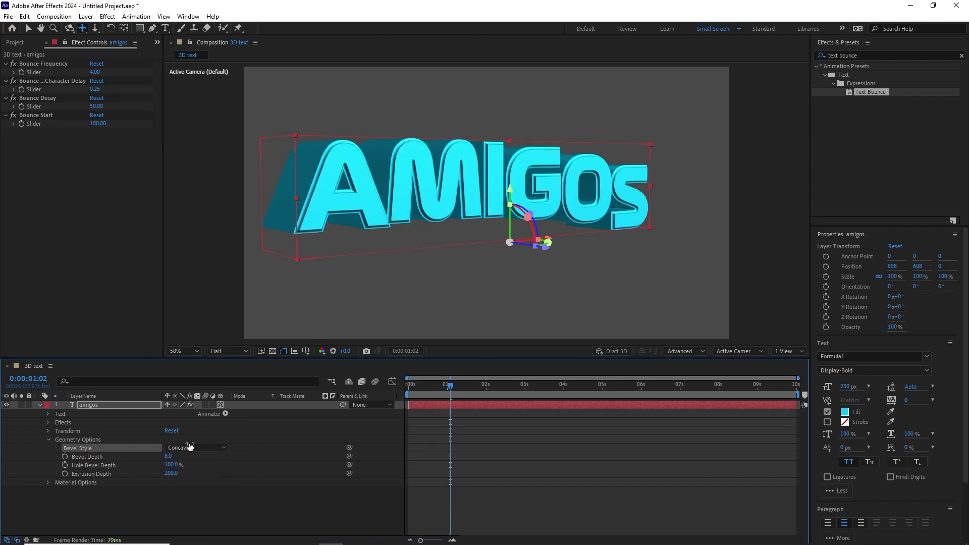
left_click(190, 447)
left_click(196, 472)
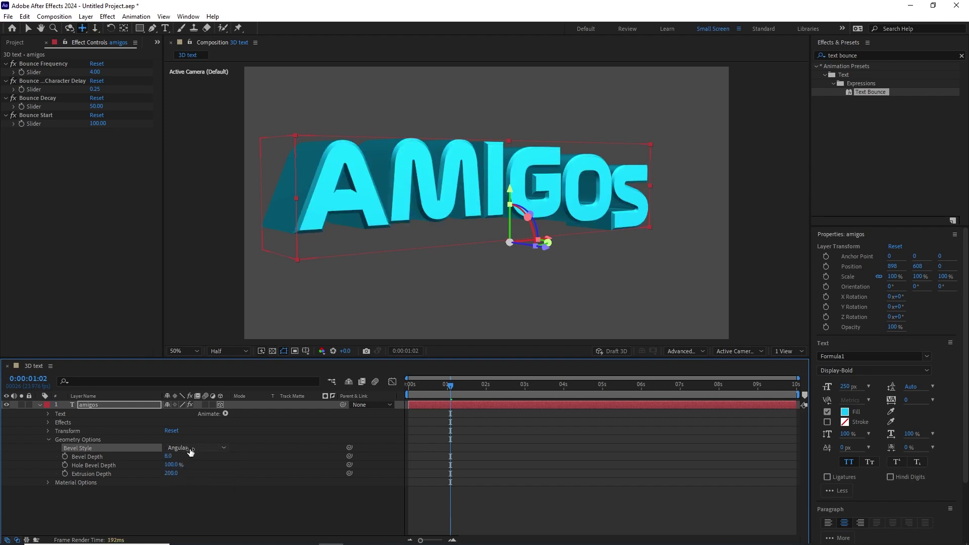
left_click(828, 422)
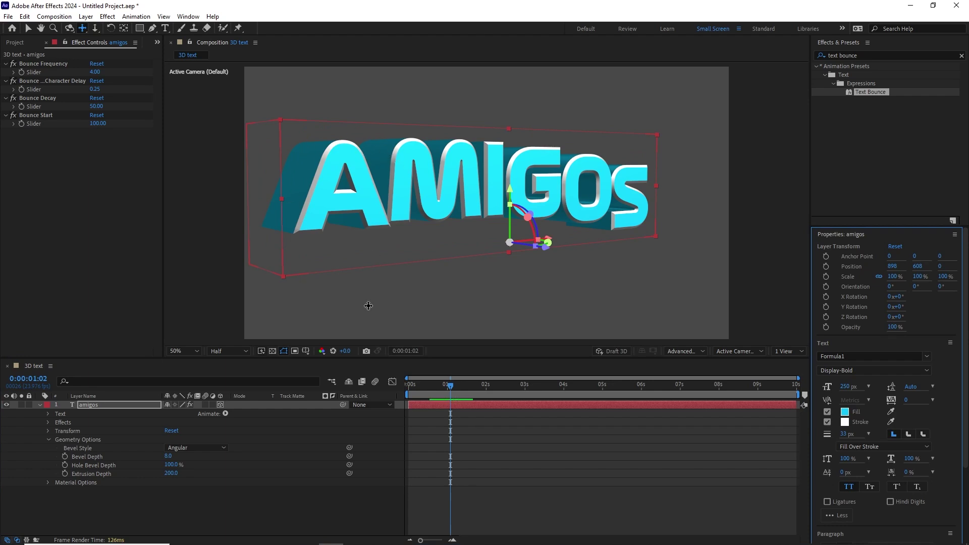
Add a Side Color animator to the AMIGOS text and name it 'Color Side'
left_click(48, 414)
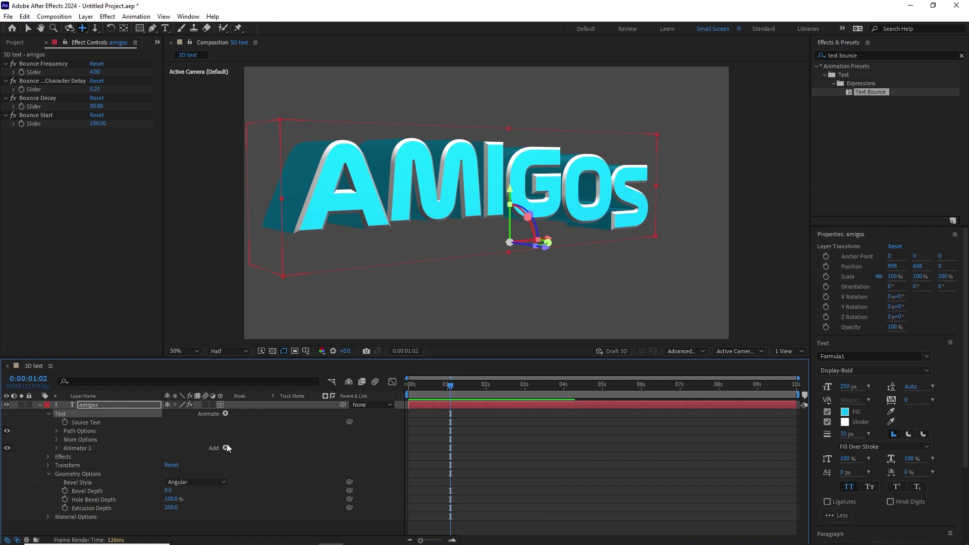
left_click(226, 414)
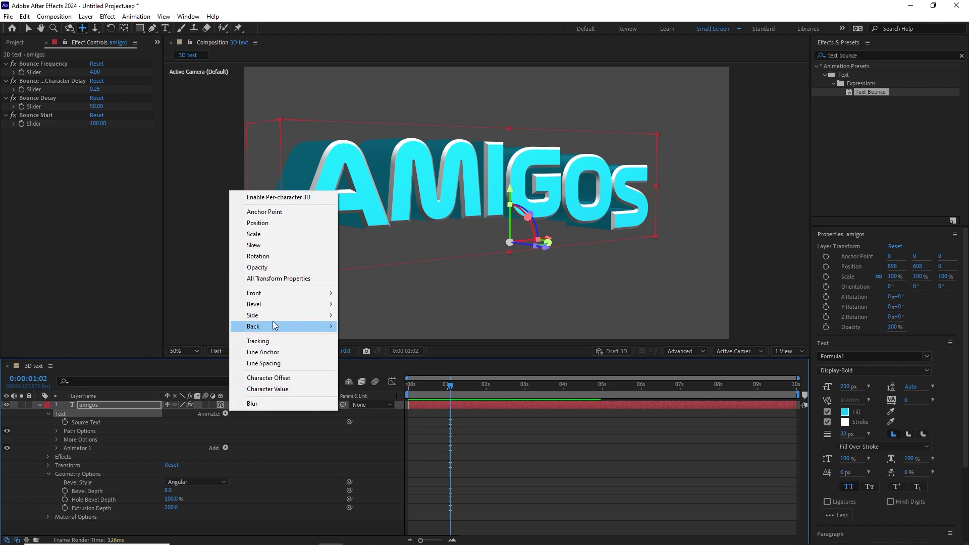
mouse_move(273, 317)
mouse_move(361, 317)
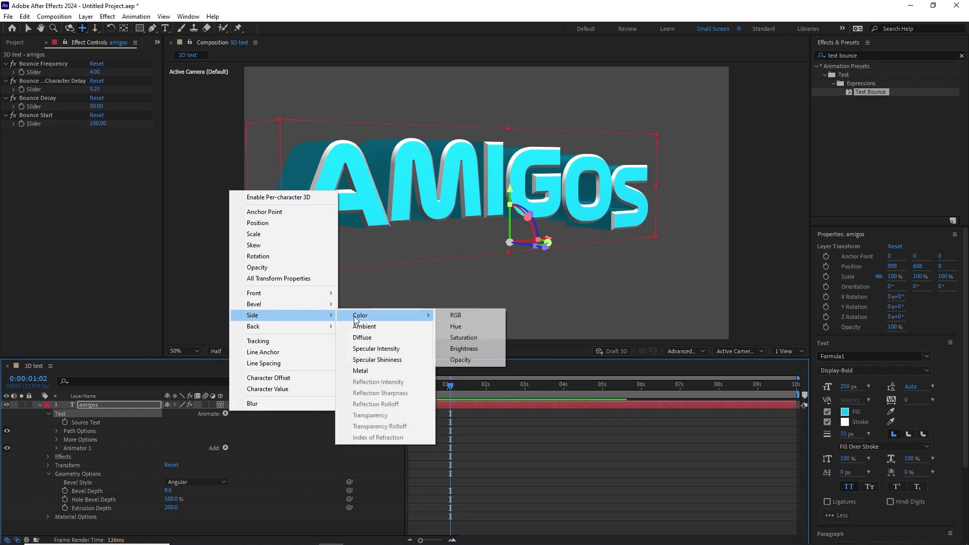
left_click(461, 315)
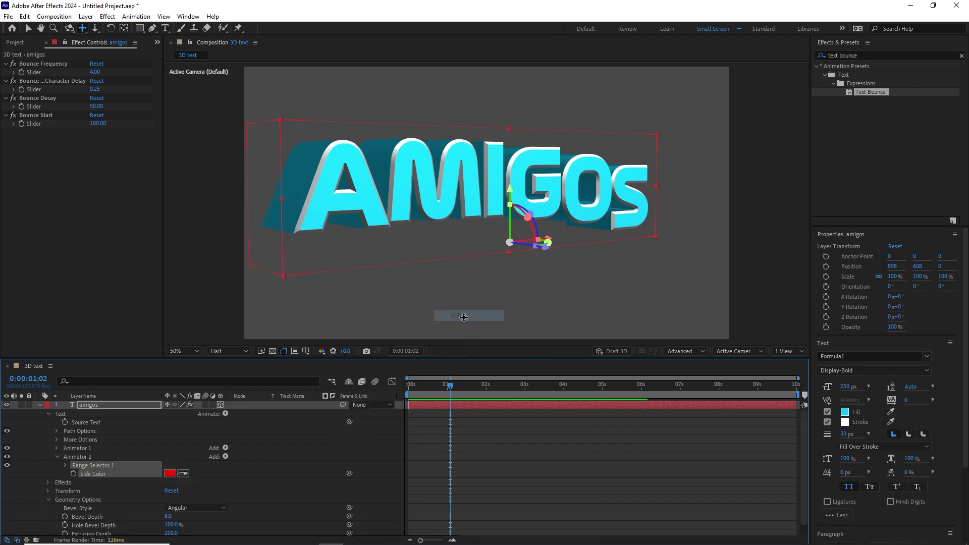
left_click(83, 456)
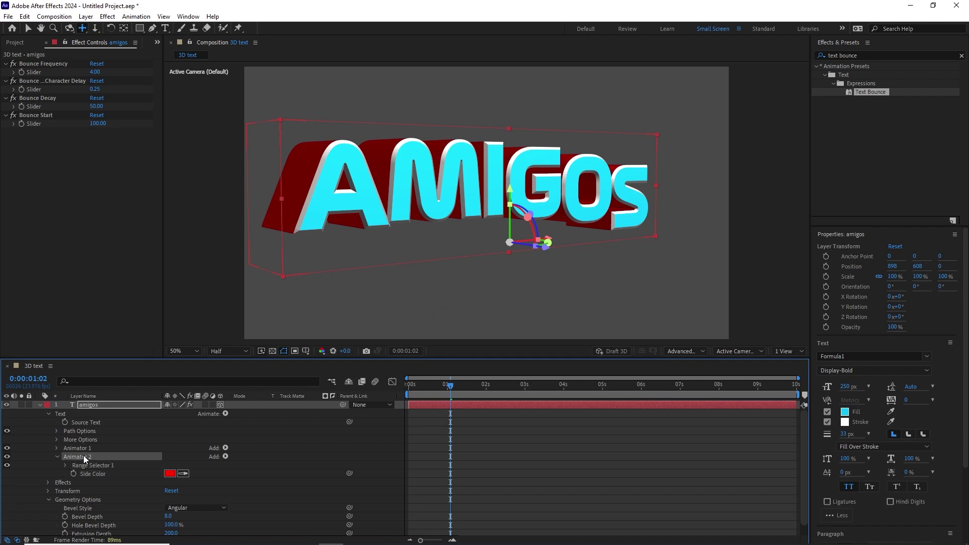
key("Return")
type("Col")
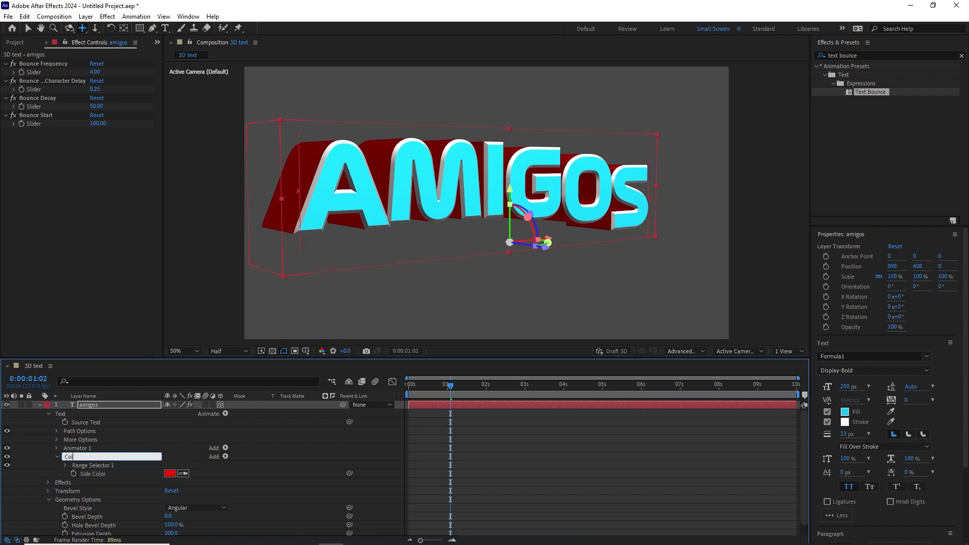
type("or Side")
key("Return")
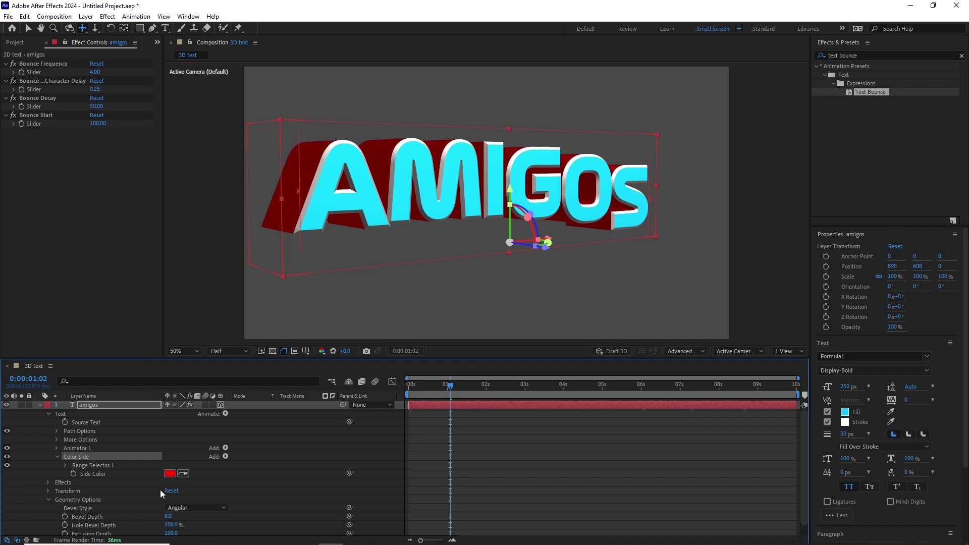
Set the side colour to magenta (FF0078), collapse the animator, and preview
left_click(170, 473)
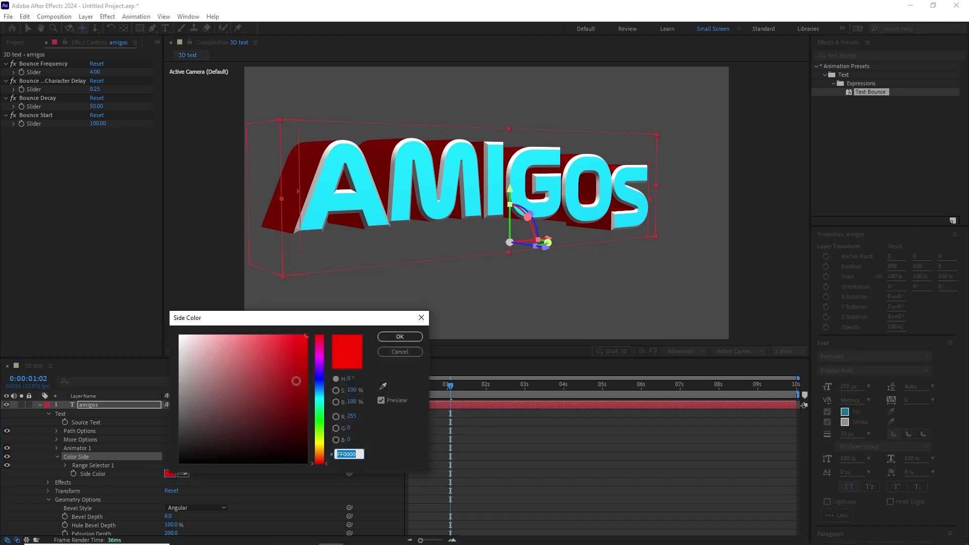
left_click_drag(322, 365, 320, 349)
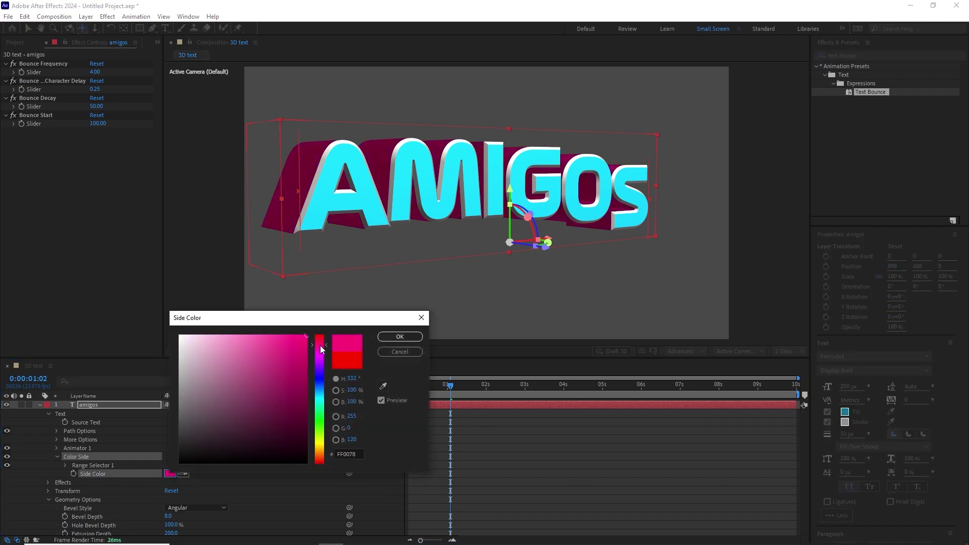
left_click(400, 337)
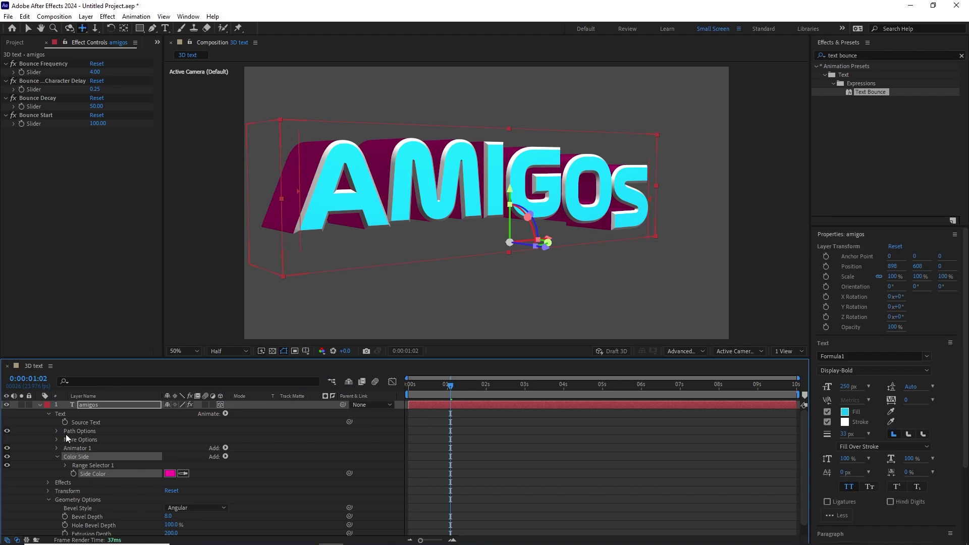
left_click(57, 457)
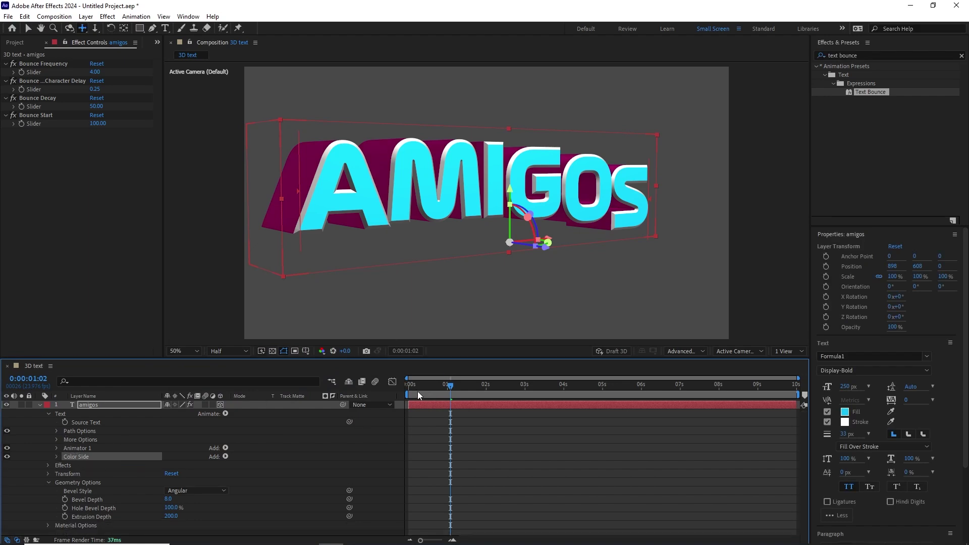
key("Home")
key("space")
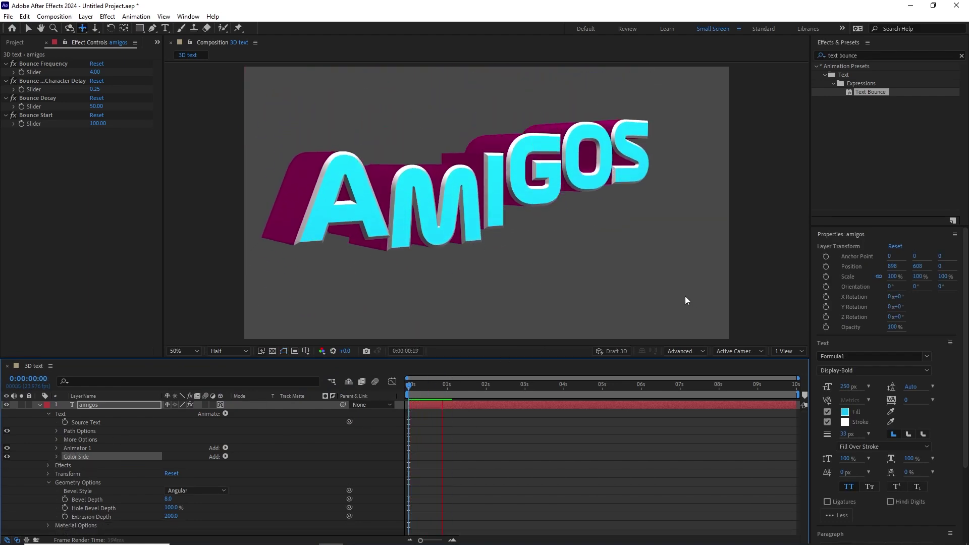
Add Environment Light 1 as an Environment-type light at 100% intensity
key("space")
key("space")
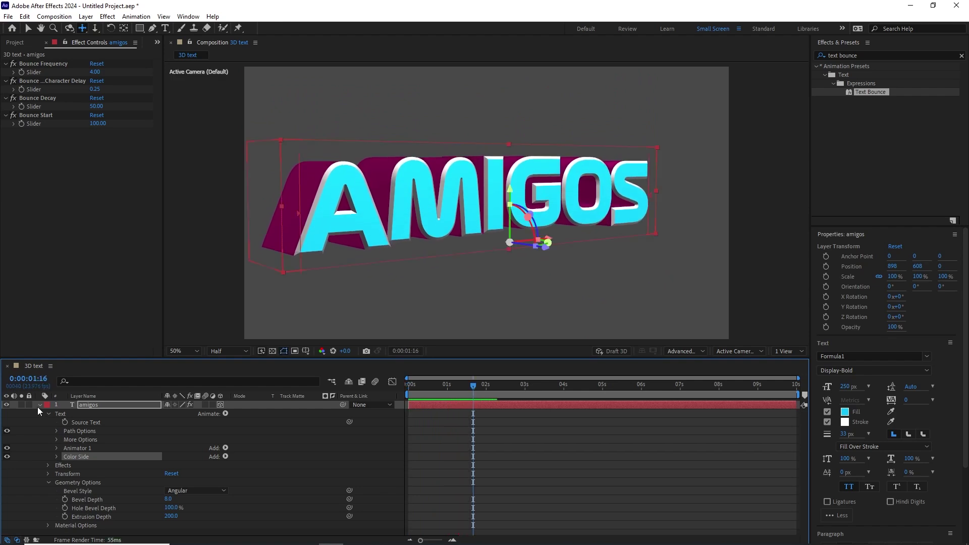
left_click(39, 406)
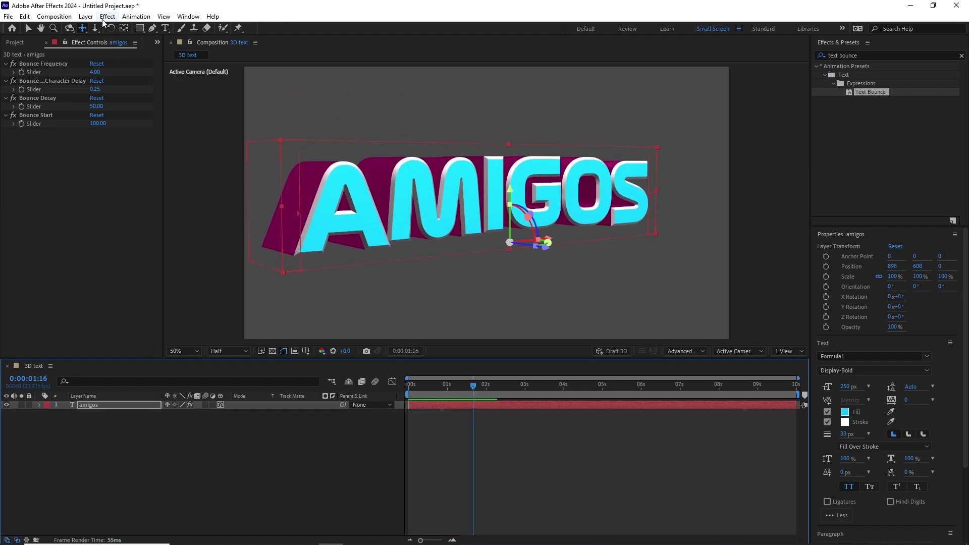
left_click(86, 17)
mouse_move(183, 30)
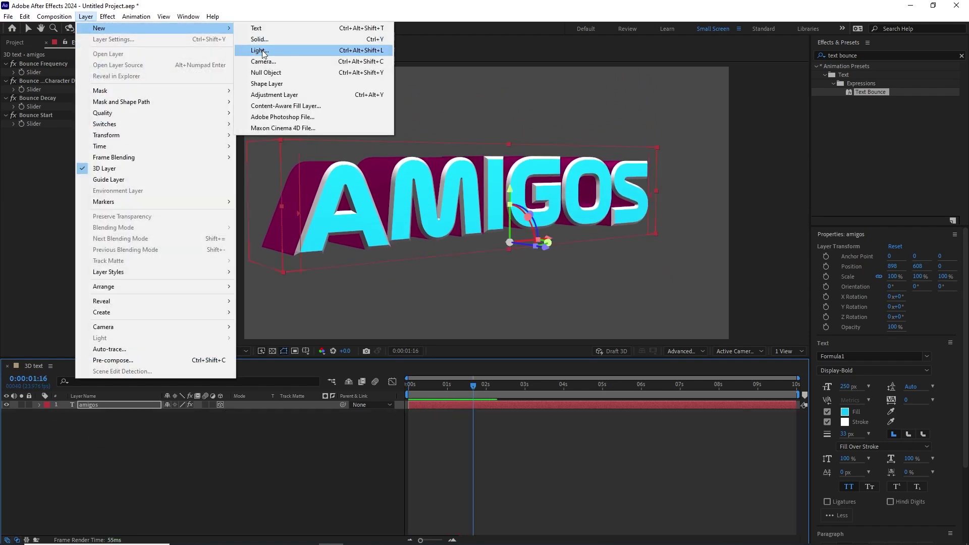
left_click(280, 51)
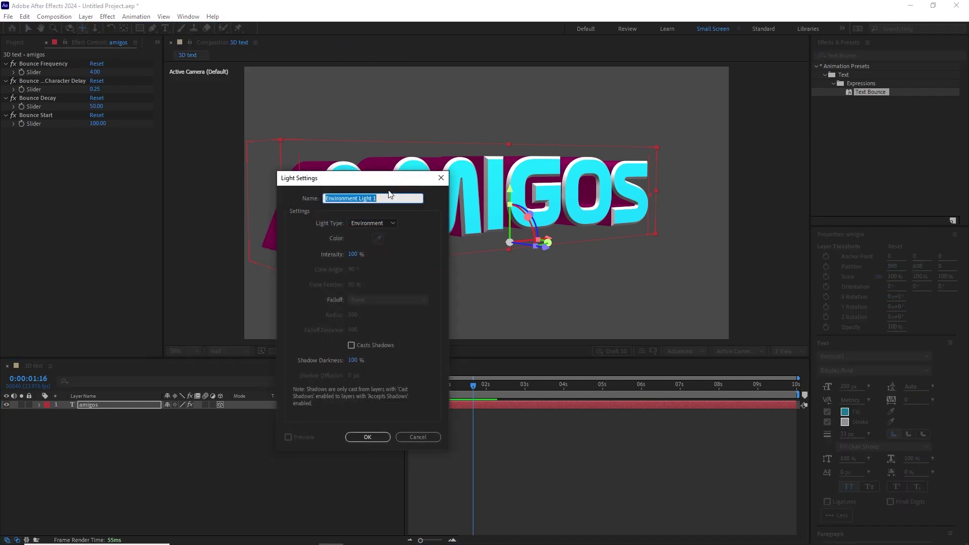
left_click(382, 224)
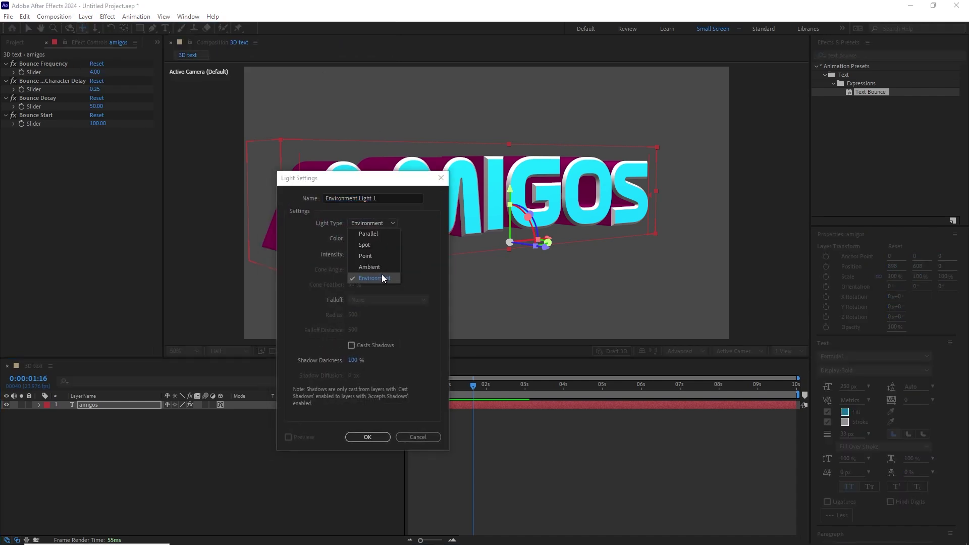
left_click(382, 278)
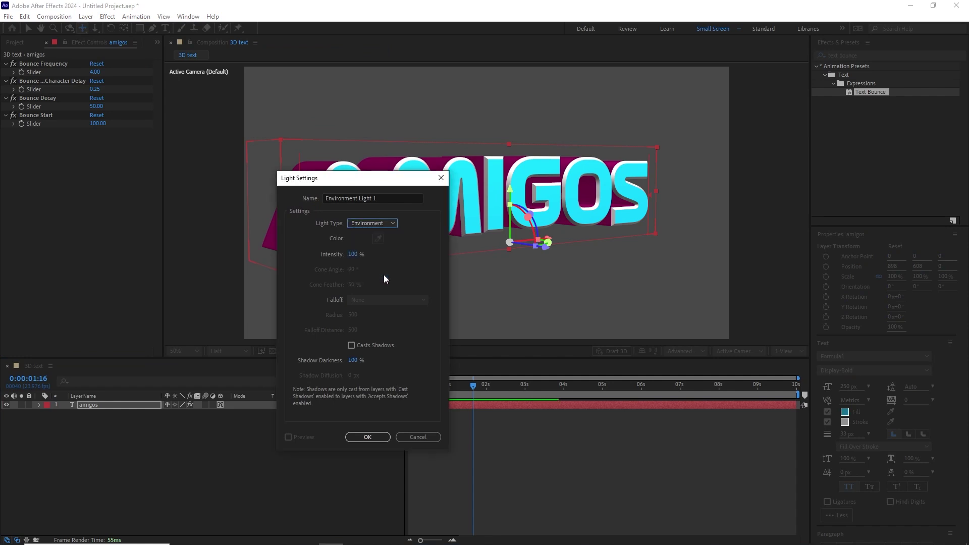
left_click(357, 255)
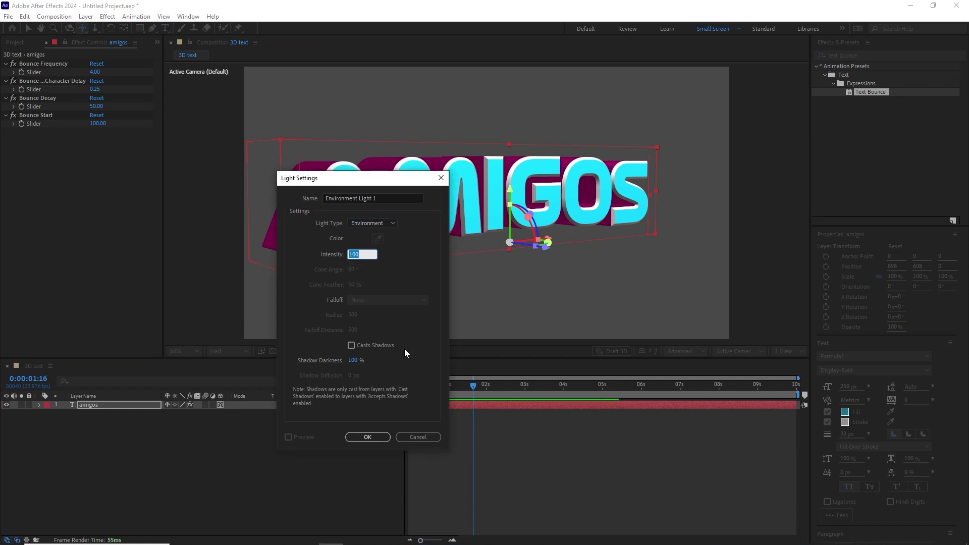
left_click(368, 436)
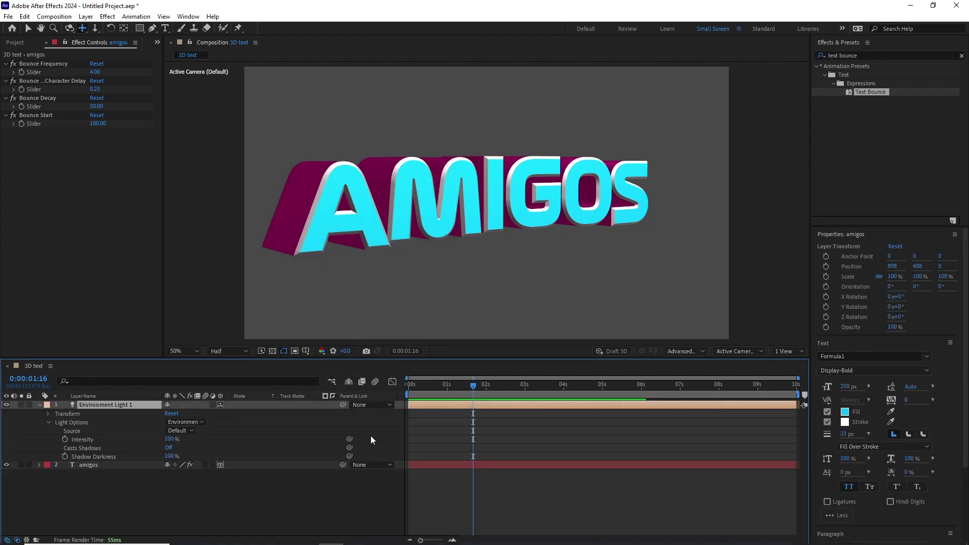
Rotate Environment Light 1 to 114° on X and 66° on Y to darken the text shading
left_click(47, 414)
left_click_drag(175, 422, 234, 419)
mouse_move(176, 431)
left_mouse_down()
mouse_move(228, 428)
mouse_move(168, 421)
mouse_move(181, 430)
left_mouse_up()
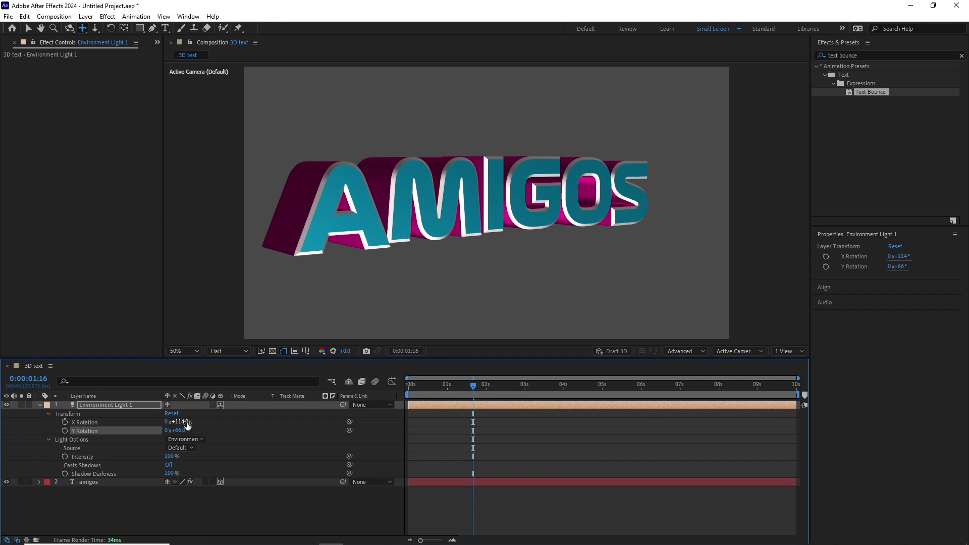
left_click(157, 42)
Preview rostock_laage_airport_4k.hdr and place it as a hidden layer below amigos
left_click(186, 55)
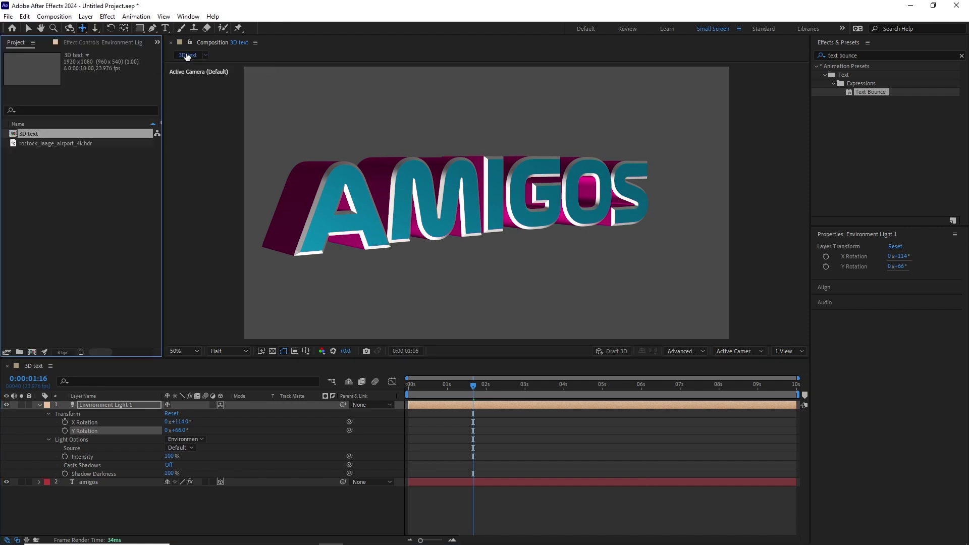
double_click(85, 144)
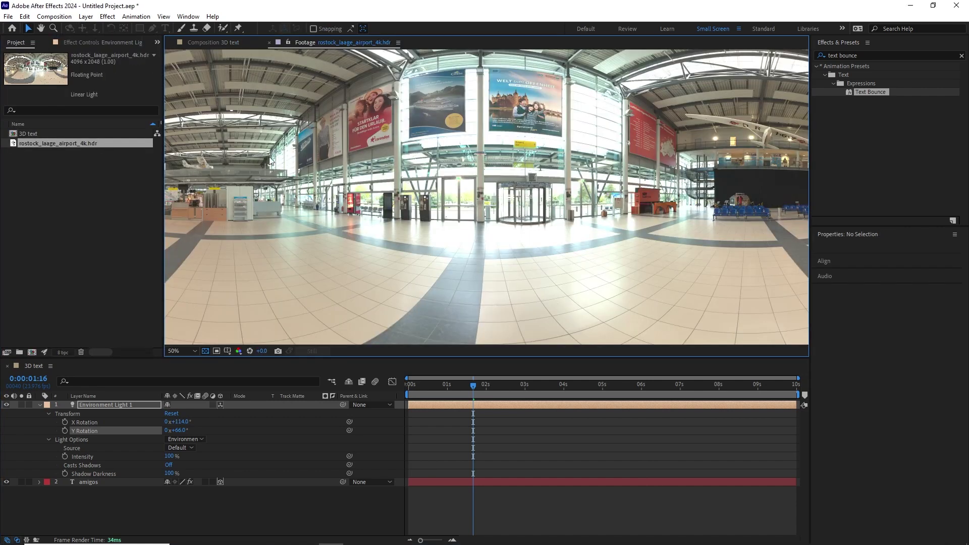
key("comma")
key("comma")
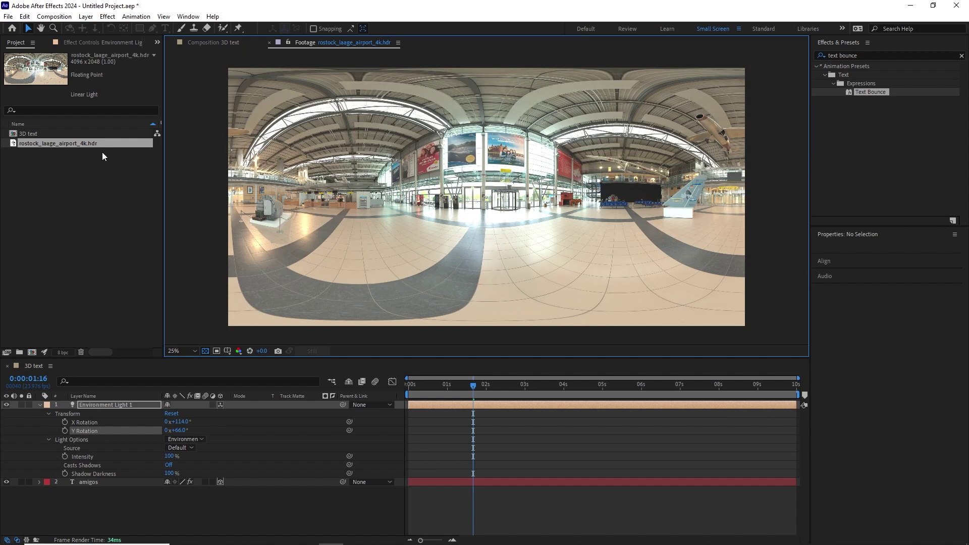
left_click_drag(89, 144, 112, 498)
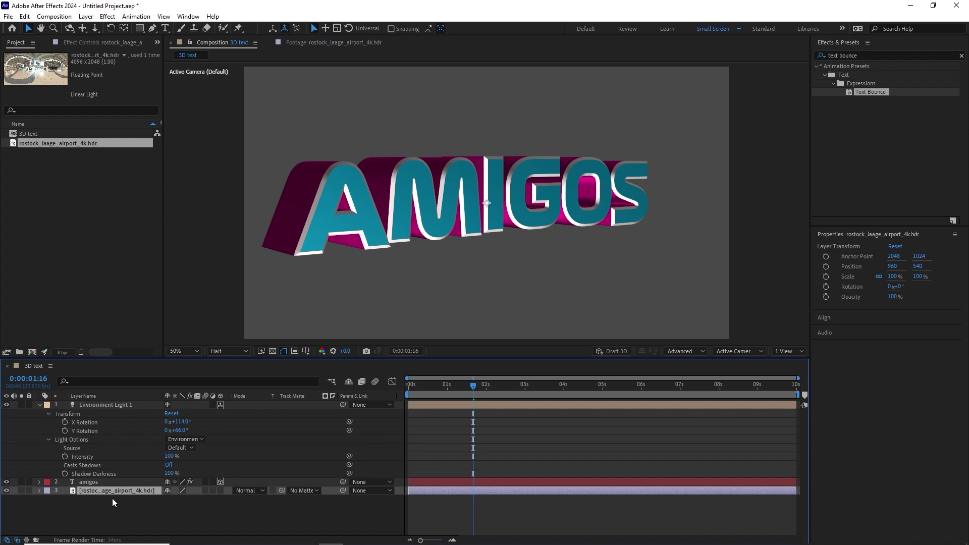
left_click(7, 490)
left_click(112, 405)
Set Environment Light 1's Source to rostock_laage_airport_4k.hdr
left_click(74, 447)
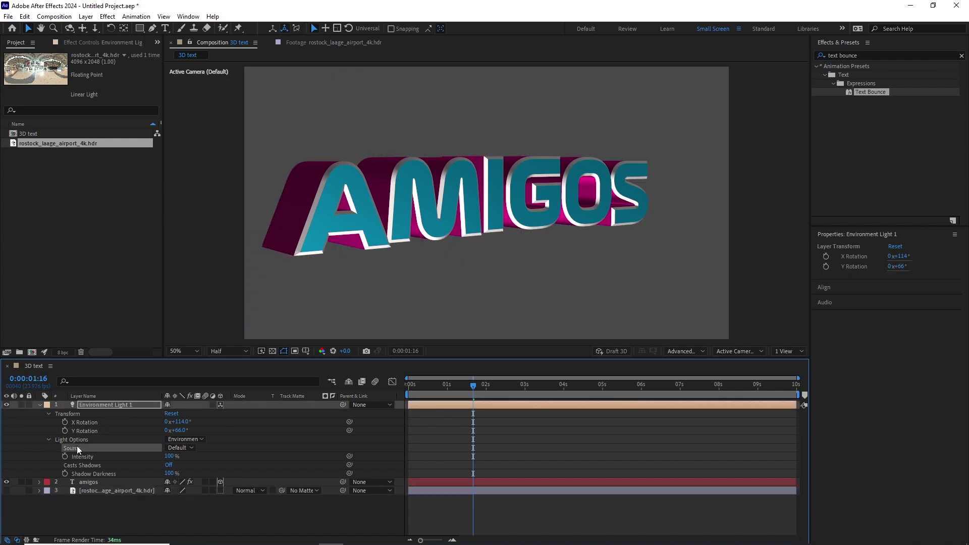
left_click(183, 448)
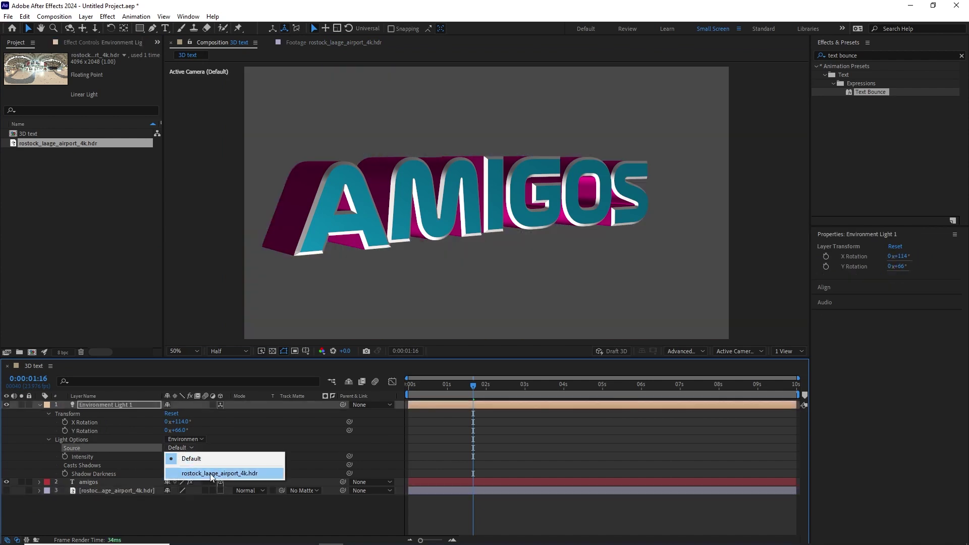
left_click(265, 473)
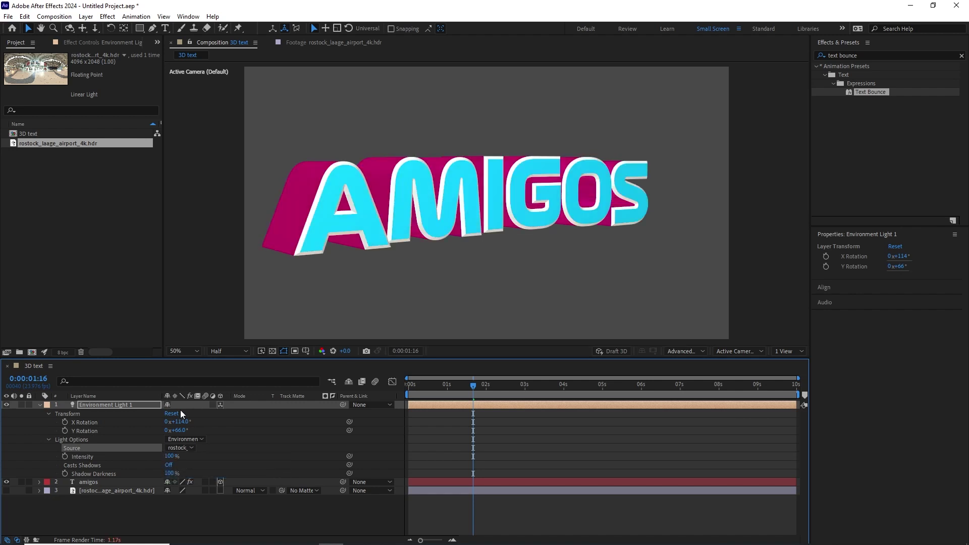
Rotate the environment light to 175° on X and 129° on Y
left_click_drag(177, 421, 188, 422)
left_click_drag(178, 430, 211, 429)
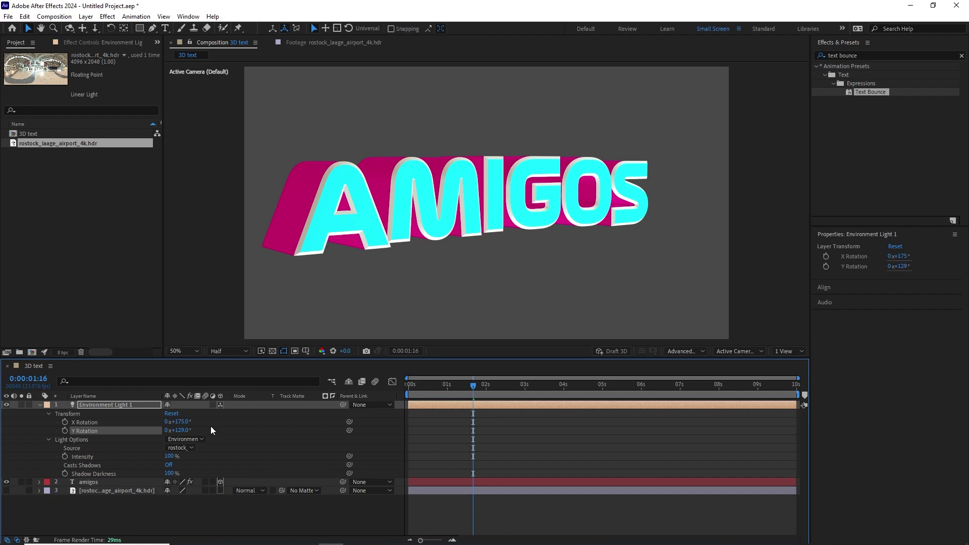
left_click(89, 481)
Change the amigos layer's Material Options Specular Shininess from 5% to 85%
left_click(39, 405)
left_click(38, 414)
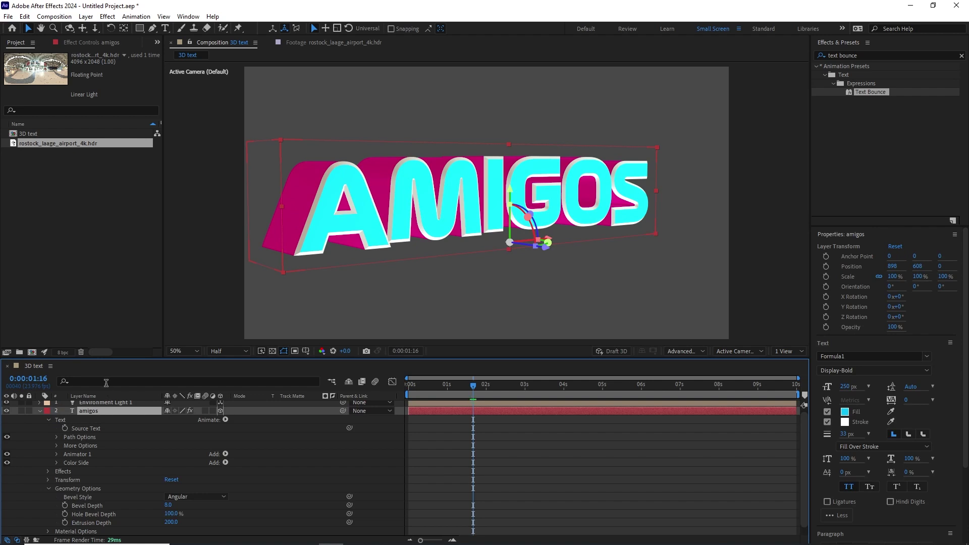
left_click(49, 488)
left_click(48, 422)
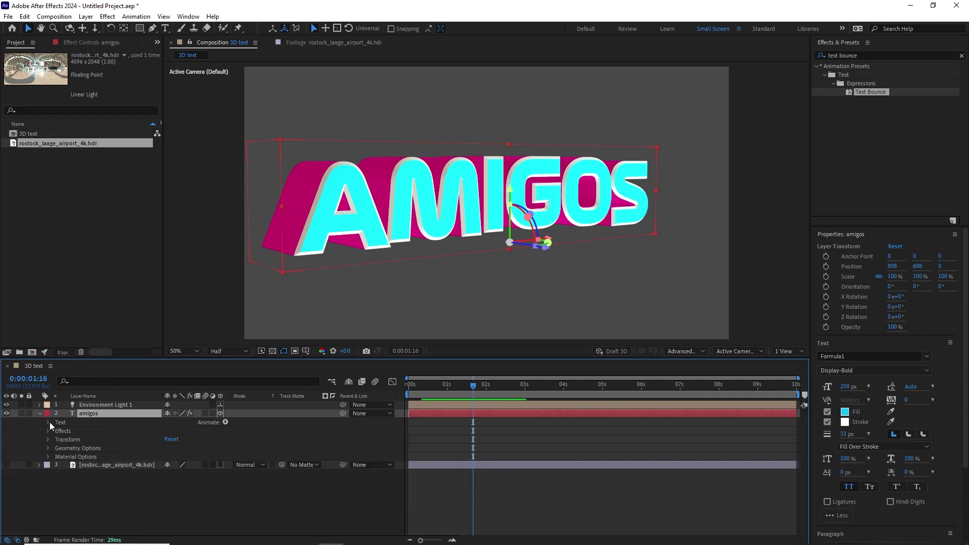
left_click(49, 458)
left_click(48, 458)
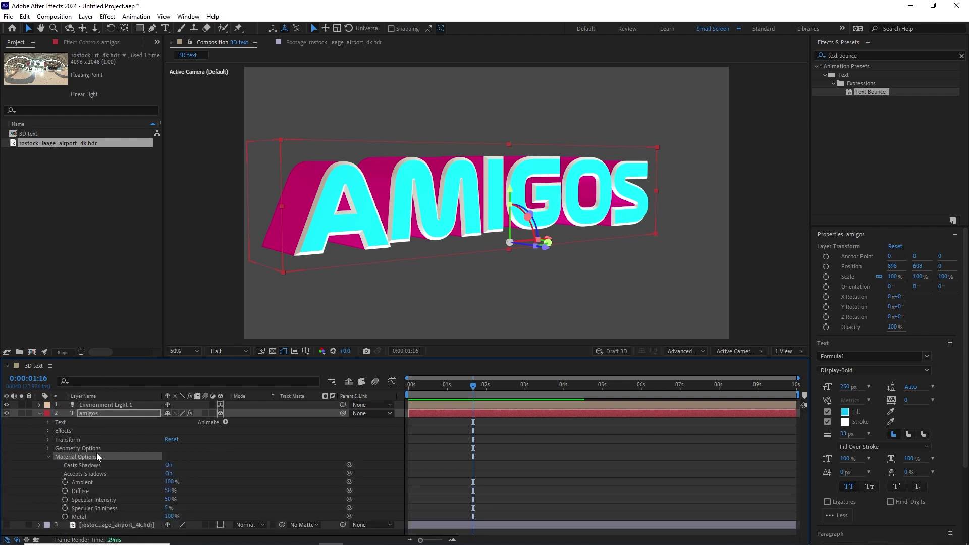
left_click(86, 508)
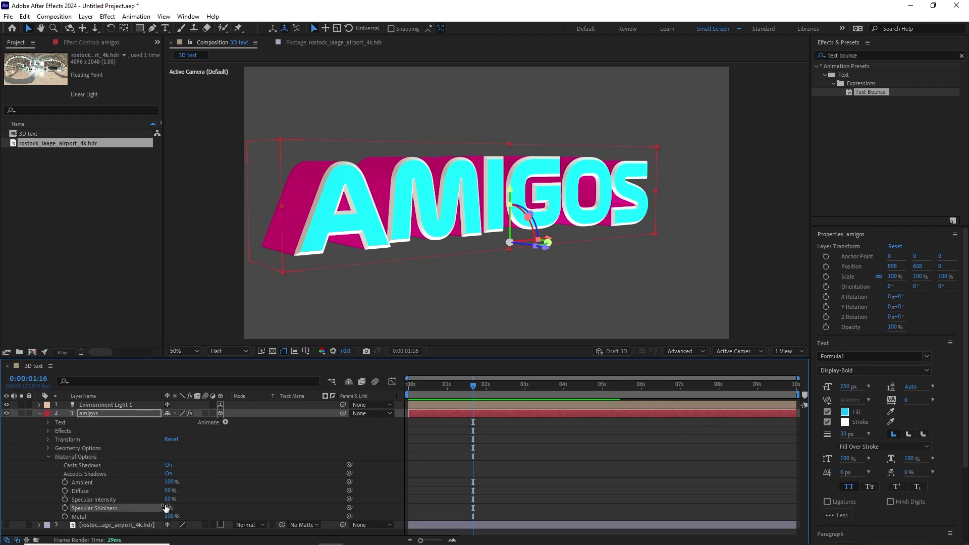
left_click(167, 508)
type("85")
key("Return")
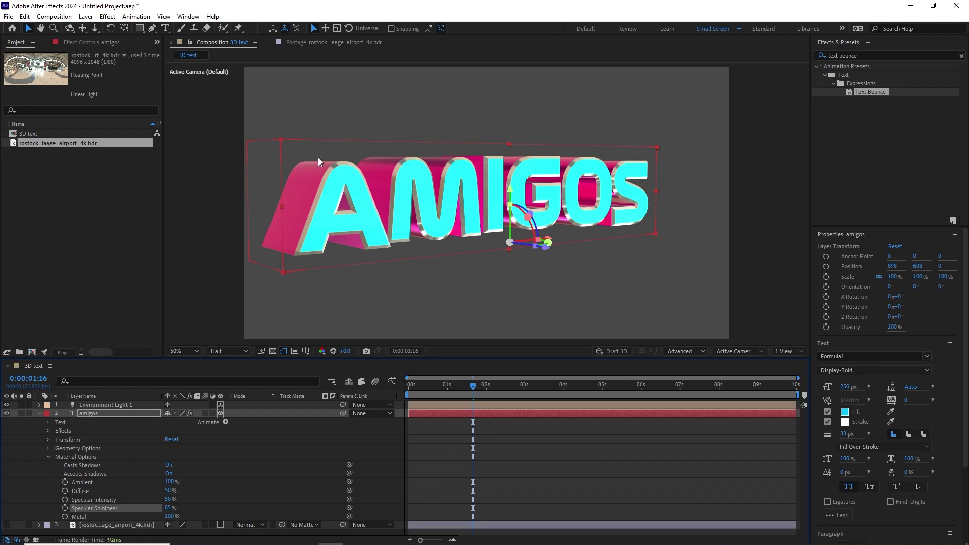
Add a Side Specular Shininess property to the Color Side animator and set it to 85%
left_click(48, 422)
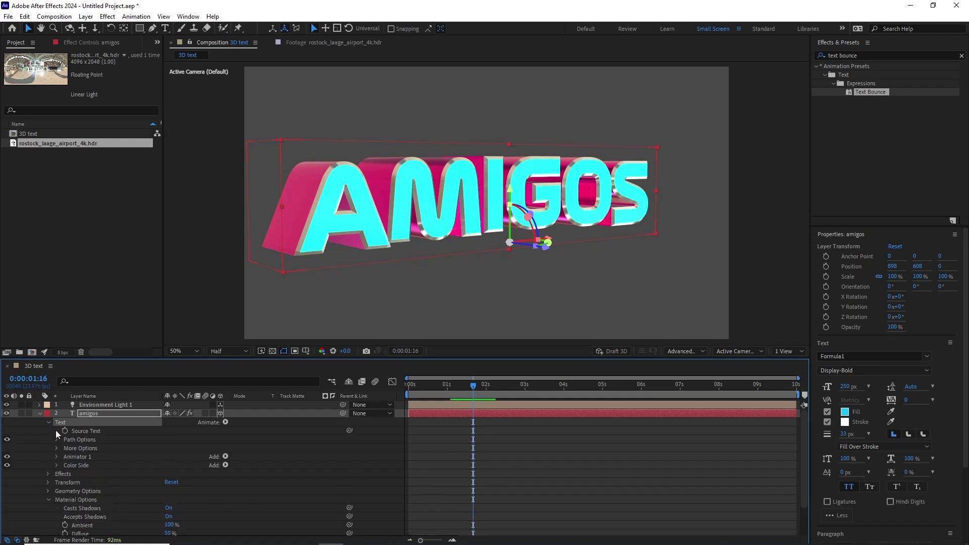
left_click(66, 465)
left_click(56, 465)
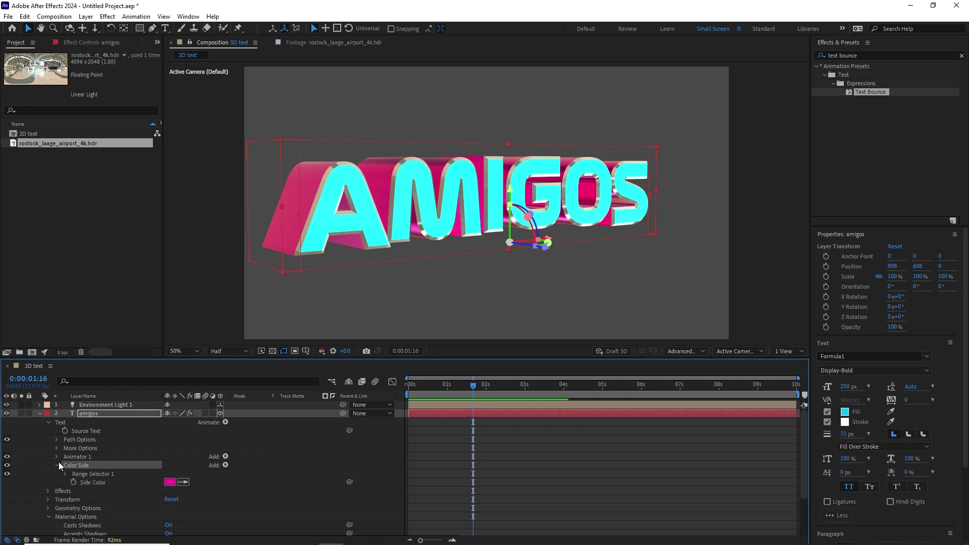
left_click(94, 484)
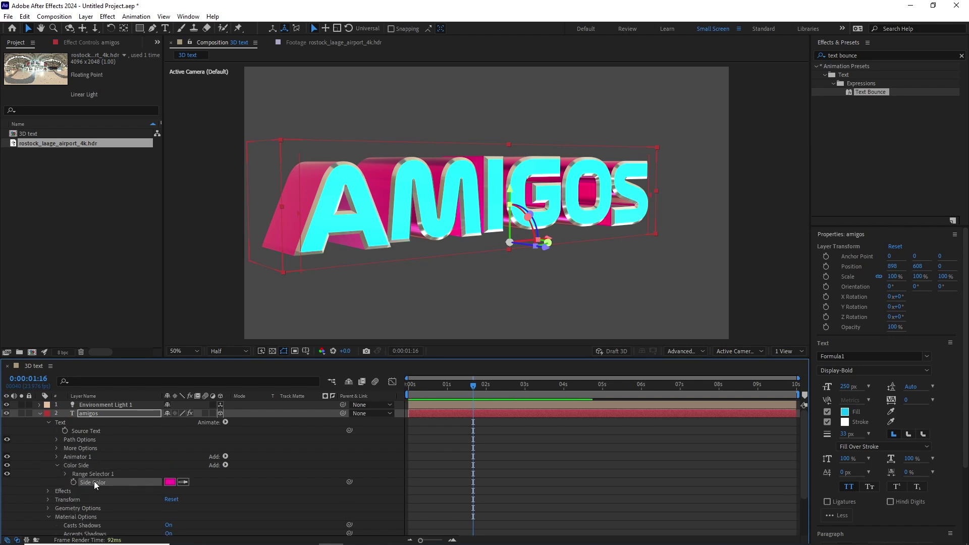
left_click(225, 465)
mouse_move(252, 469)
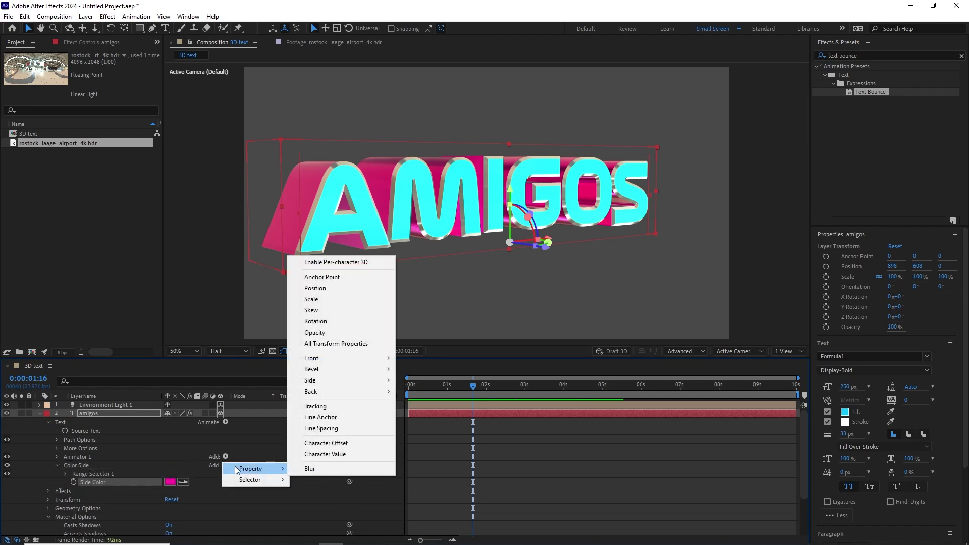
mouse_move(331, 381)
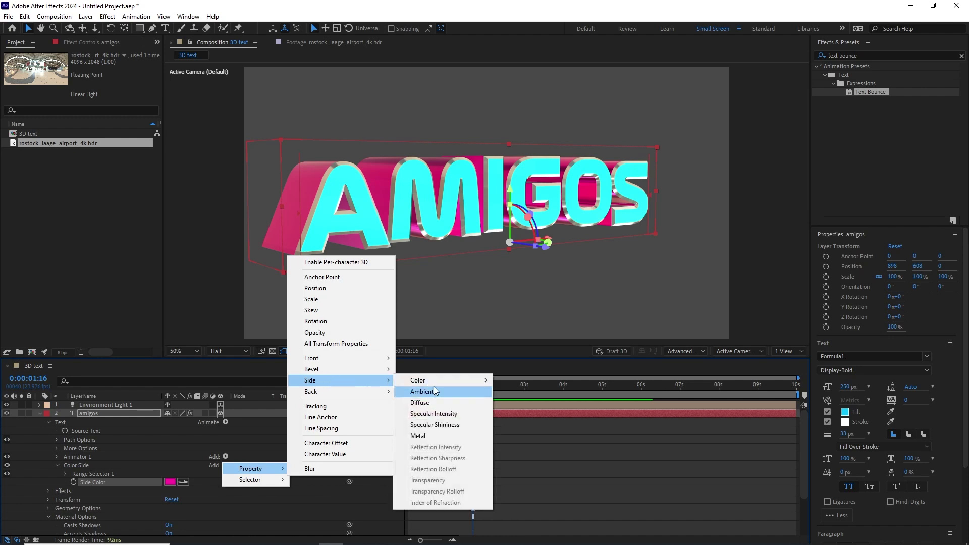
left_click(454, 427)
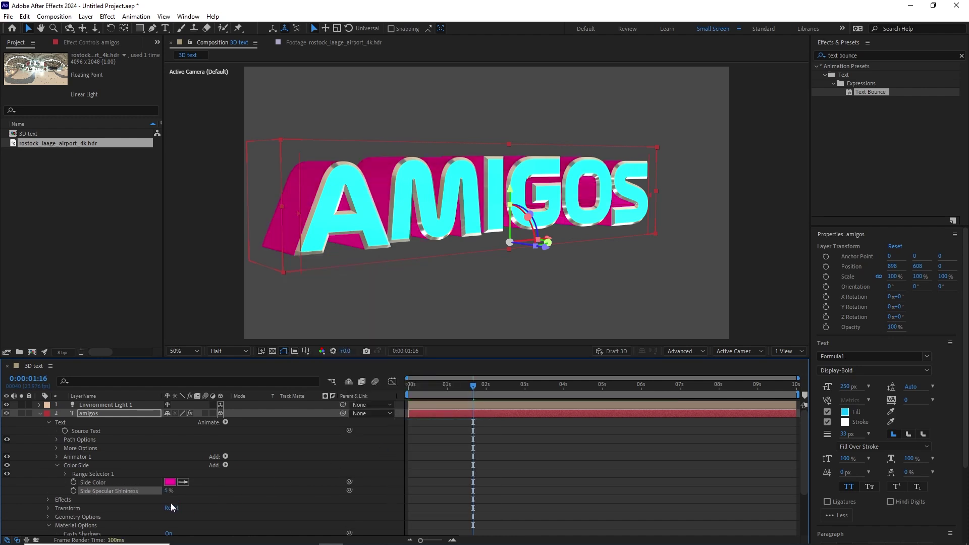
left_click(166, 491)
key("Return")
Rotate Environment Light 1 to 202° on X and 190° on Y
left_click(88, 404)
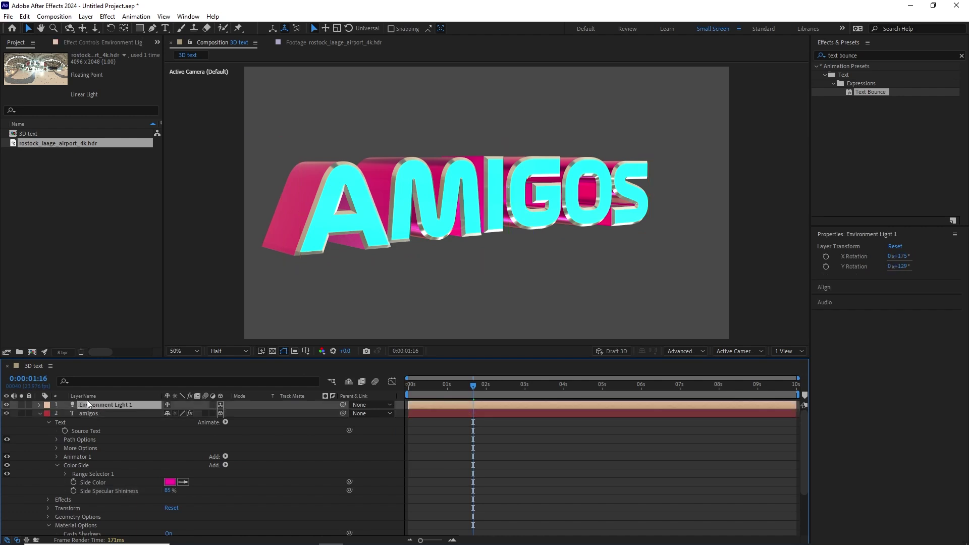
key("r")
left_click_drag(165, 413, 204, 418)
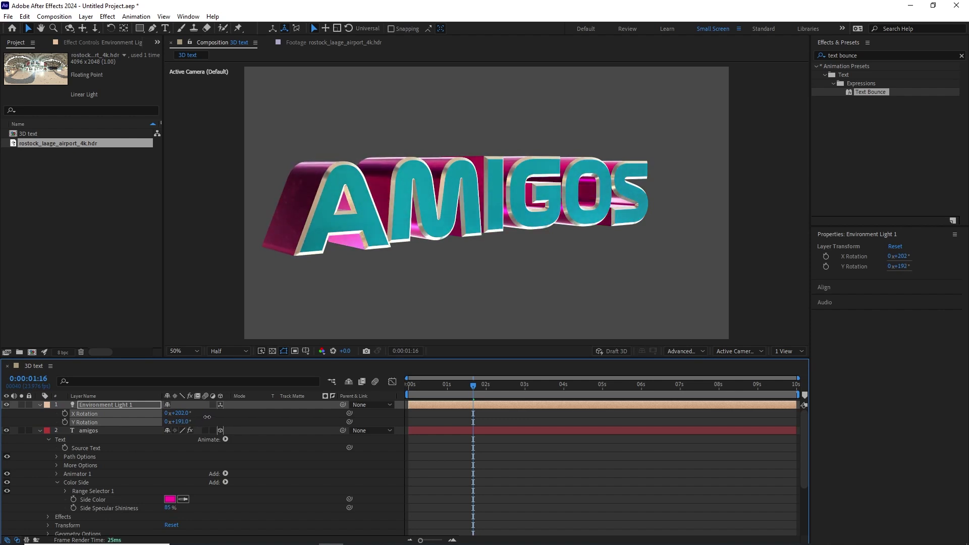
Preview the animation and re-angle the view to check the new reflections on AMIGOS
key("space")
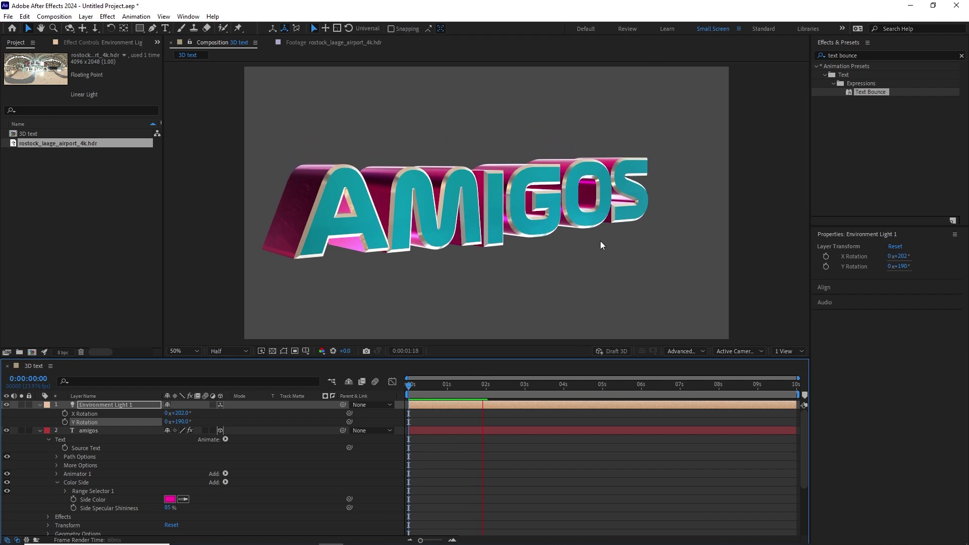
key("c")
key("c")
mouse_move(530, 271)
left_mouse_down()
mouse_move(442, 272)
mouse_move(455, 288)
mouse_move(495, 289)
mouse_move(519, 279)
mouse_move(521, 266)
mouse_move(535, 270)
left_mouse_up()
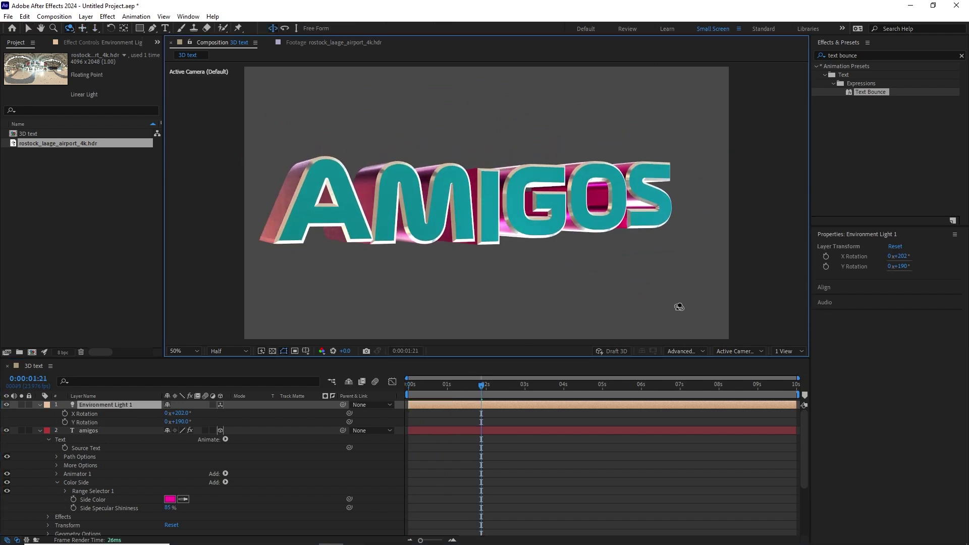
left_click(39, 404)
Turn Casts Shadows on in Environment Light 1's Light Options
left_click(38, 404)
left_click(48, 439)
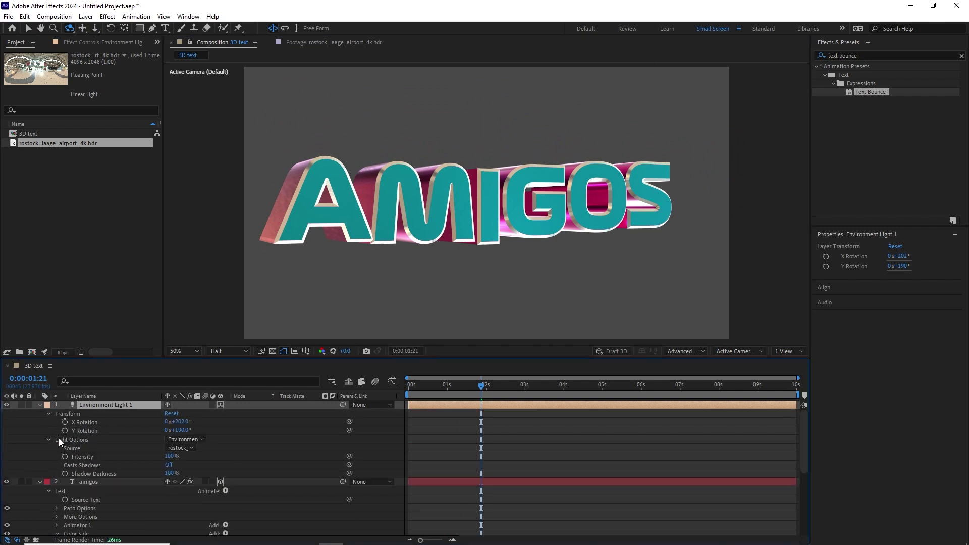
left_click(81, 439)
left_click(89, 462)
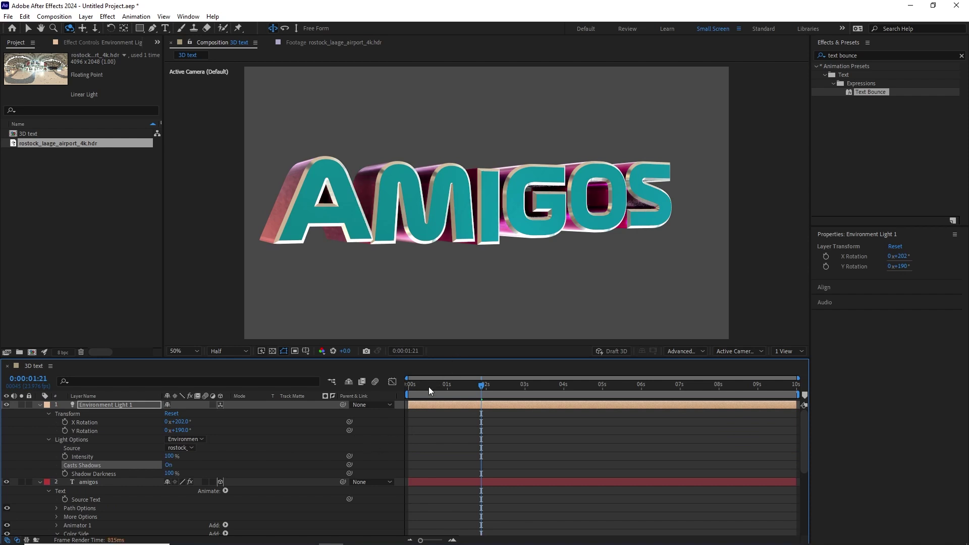
Preview the bouncing text from the start and orbit the view to inspect the shadows
left_click_drag(429, 386, 410, 387)
key("space")
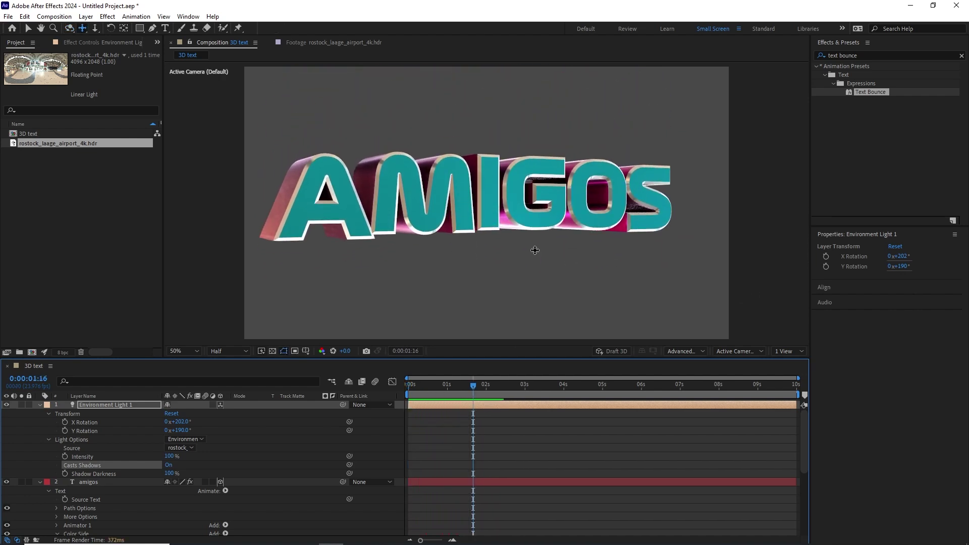
left_click_drag(535, 250, 621, 258)
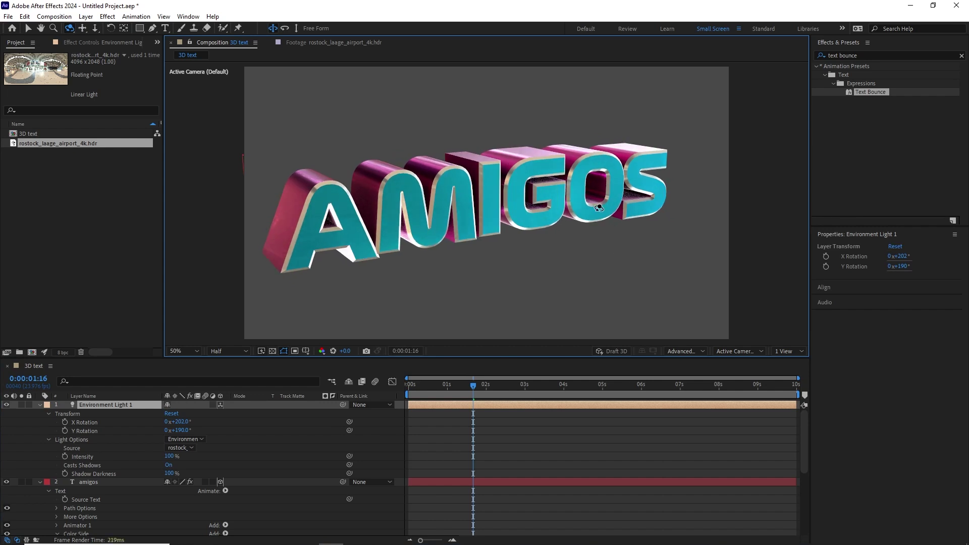
left_click(689, 351)
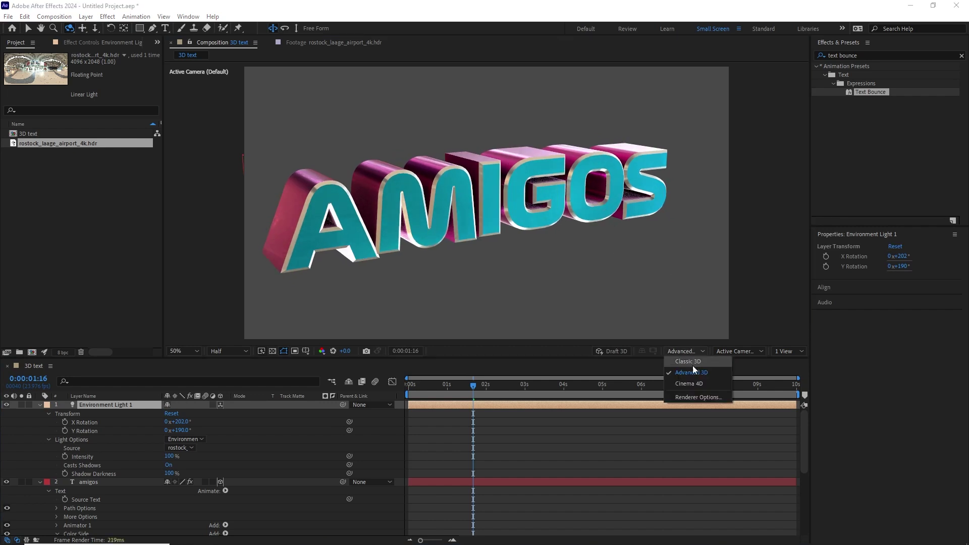
Set the advanced 3D Render Quality to 41 and shadow Smoothness to 7
left_click(701, 397)
left_click_drag(644, 373, 489, 331)
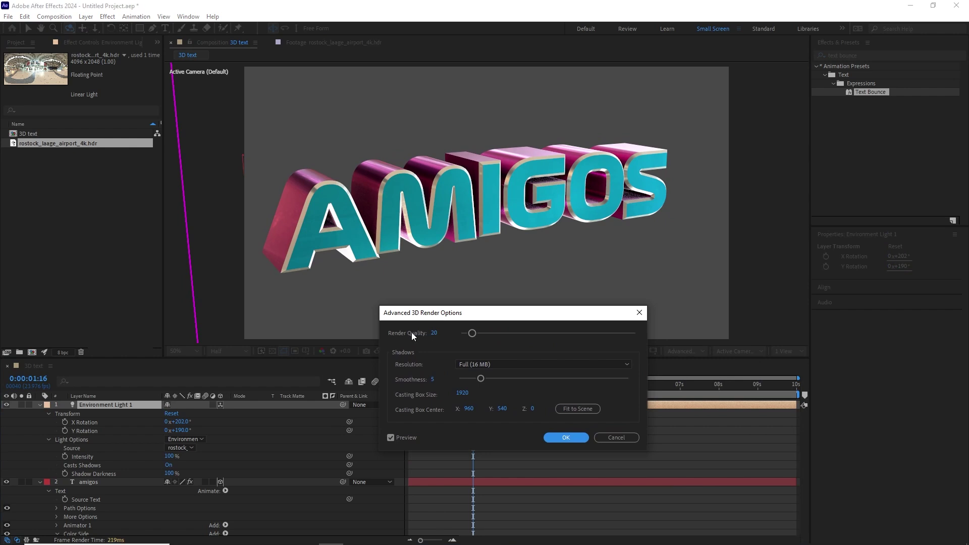
left_click_drag(472, 333, 478, 333)
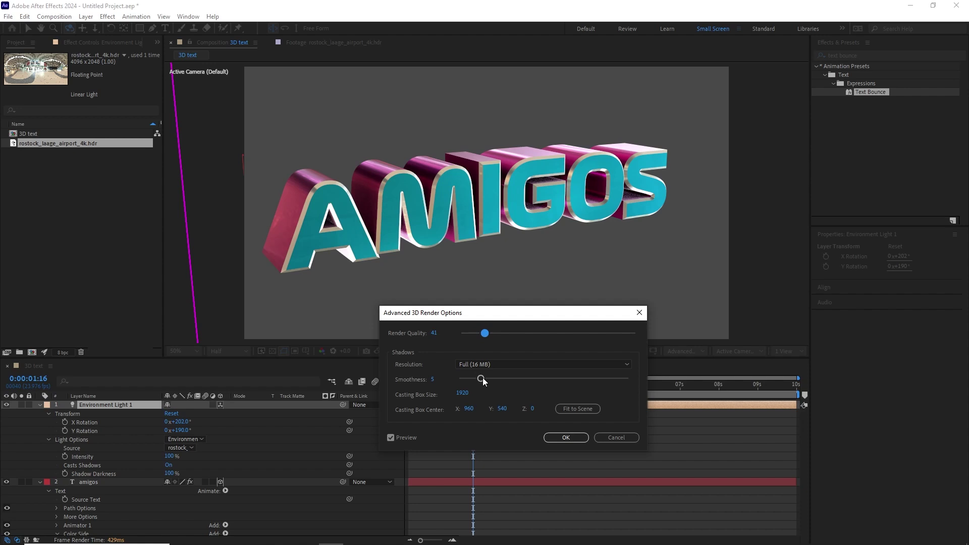
left_click_drag(482, 377, 495, 379)
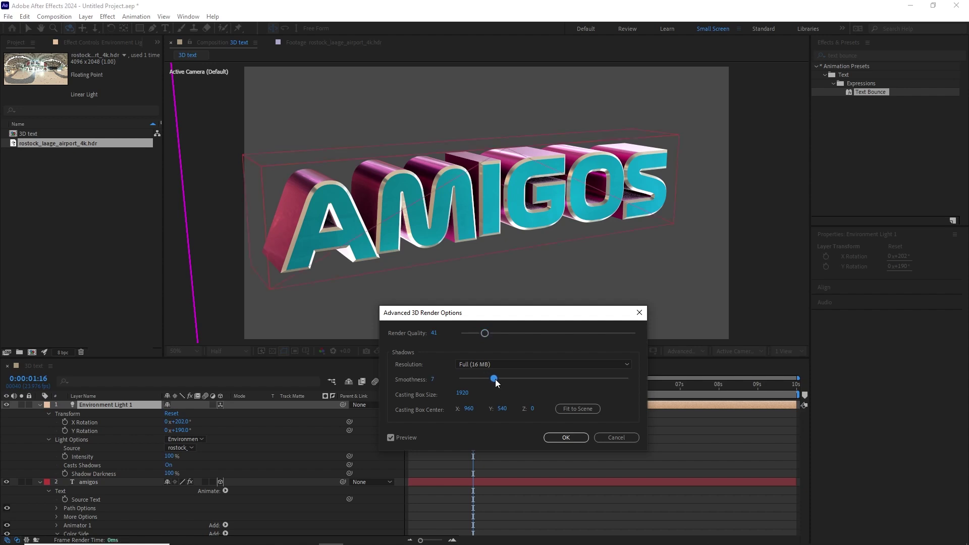
left_click(566, 438)
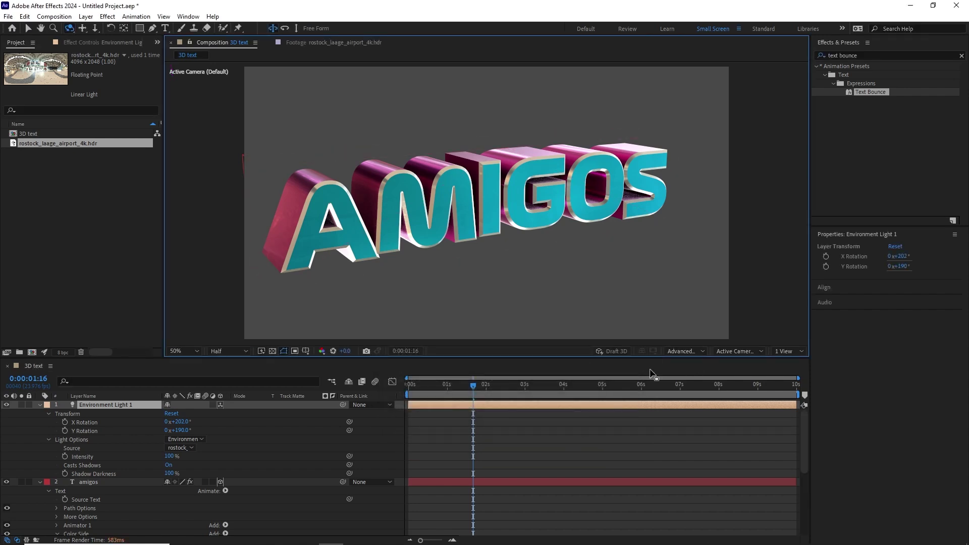